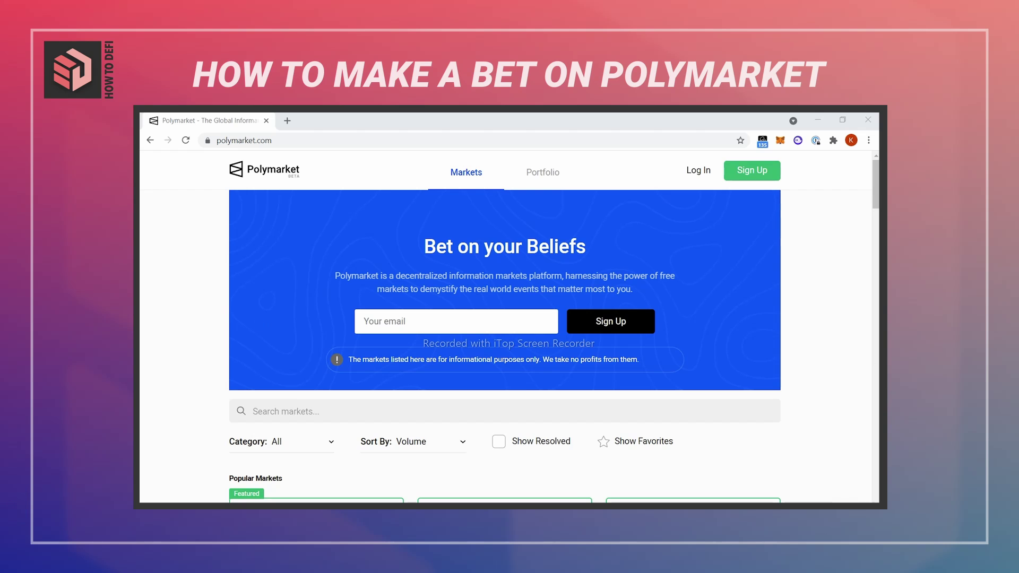
Sign up with the MetaMask wallet and approve its signature request to log in.
{"action": "scroll", "coordinate": [705, 345], "scroll_direction": "down", "scroll_amount": 5}
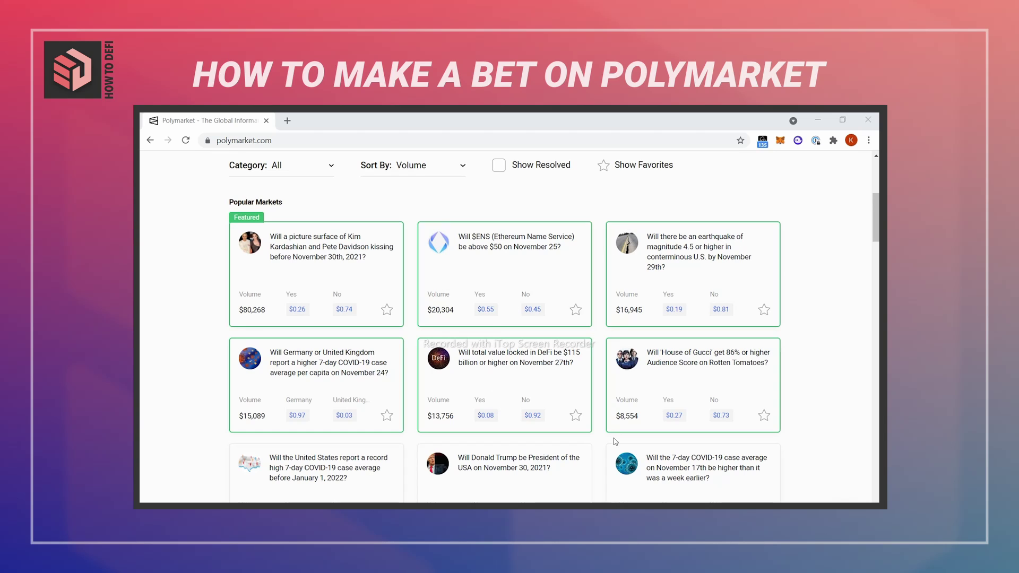
{"action": "scroll", "coordinate": [514, 391], "scroll_direction": "up", "scroll_amount": 1}
{"action": "scroll", "coordinate": [514, 391], "scroll_direction": "up", "scroll_amount": 5}
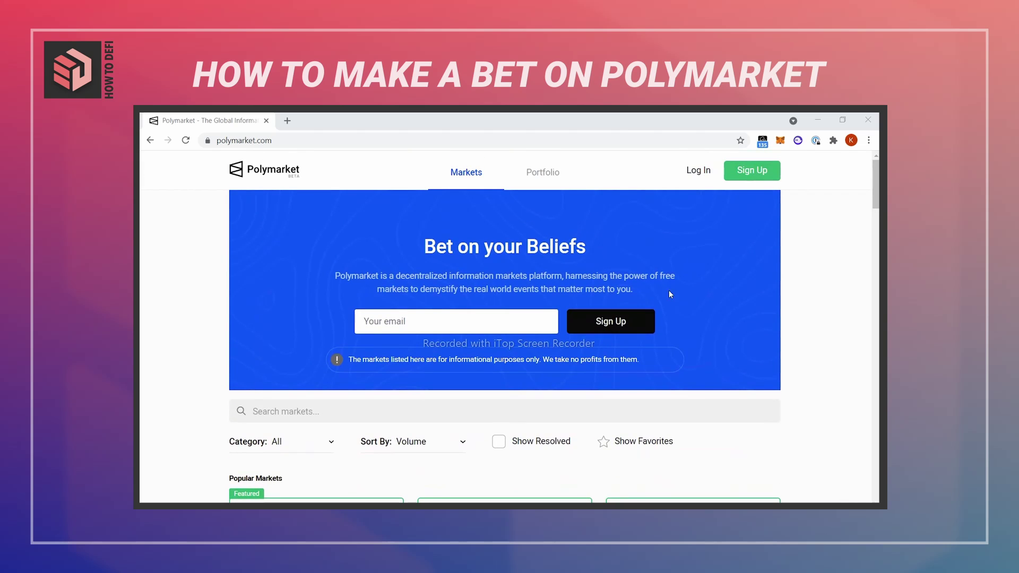
{"action": "left_click", "coordinate": [730, 175]}
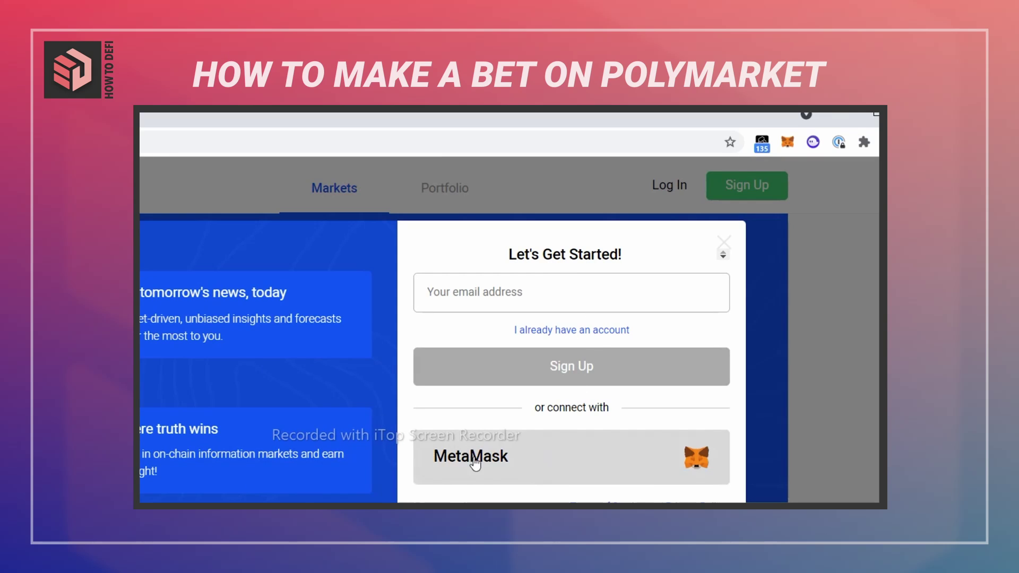
{"action": "left_click", "coordinate": [550, 464]}
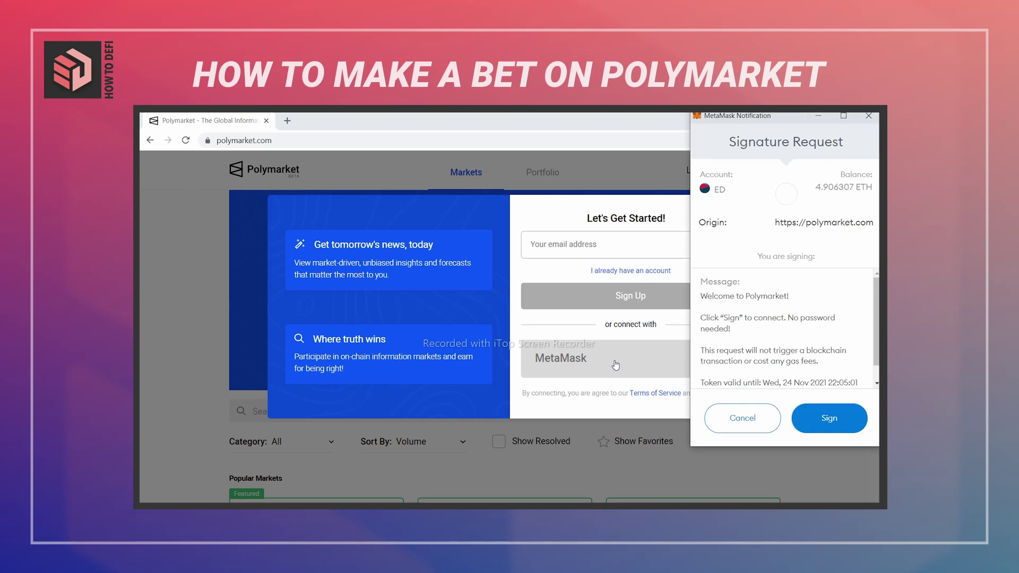
{"action": "scroll", "coordinate": [789, 345], "scroll_direction": "down", "scroll_amount": 1}
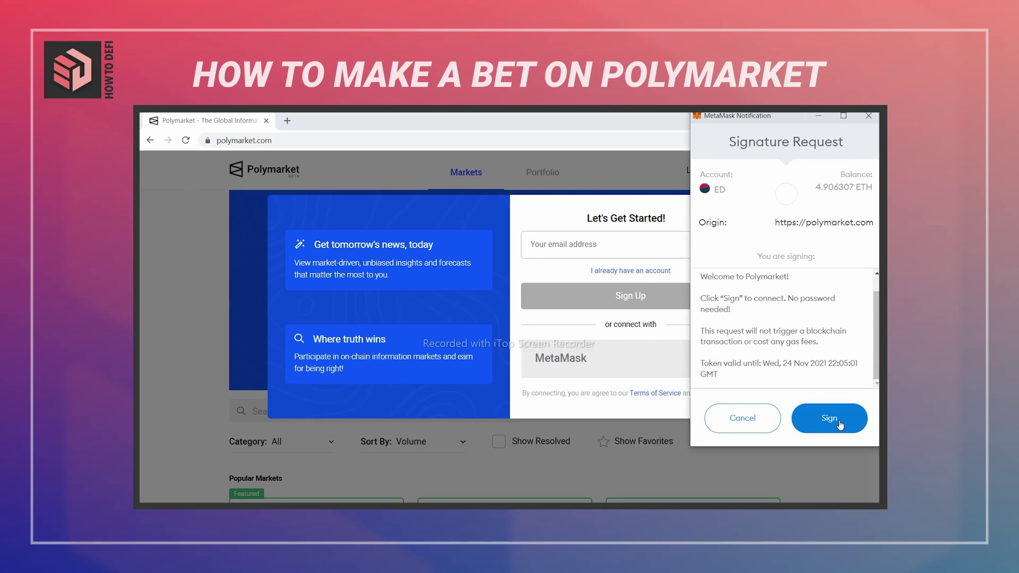
{"action": "left_click", "coordinate": [844, 422]}
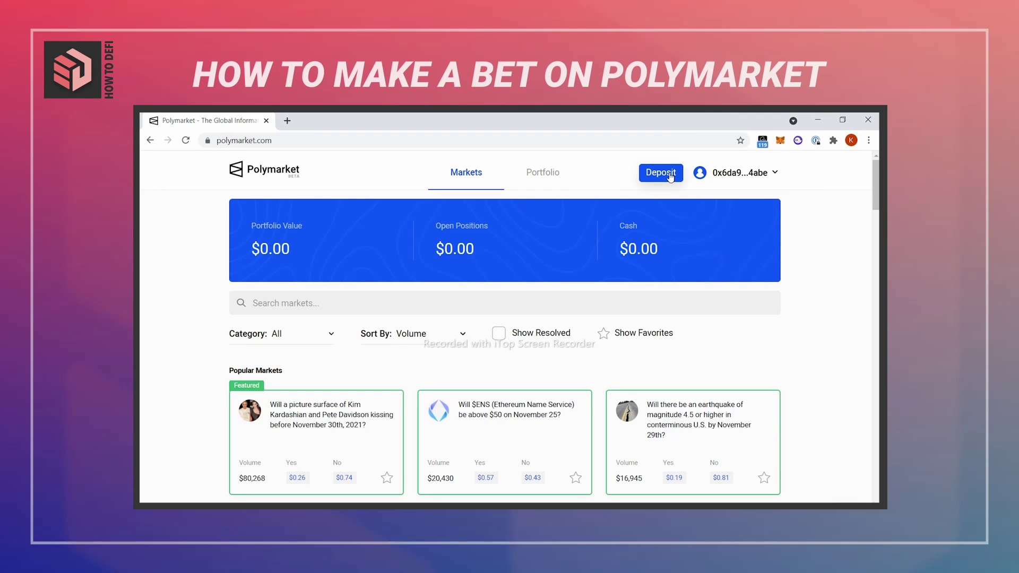
Open the Deposit page and look through the available deposit options.
{"action": "left_click", "coordinate": [670, 176]}
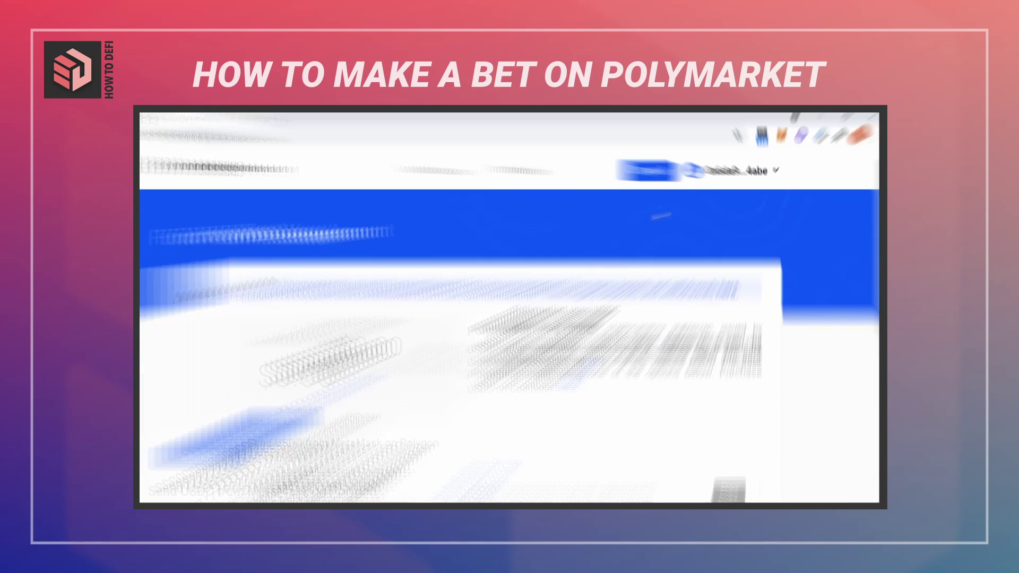
{"action": "scroll", "coordinate": [542, 259], "scroll_direction": "down", "scroll_amount": 3}
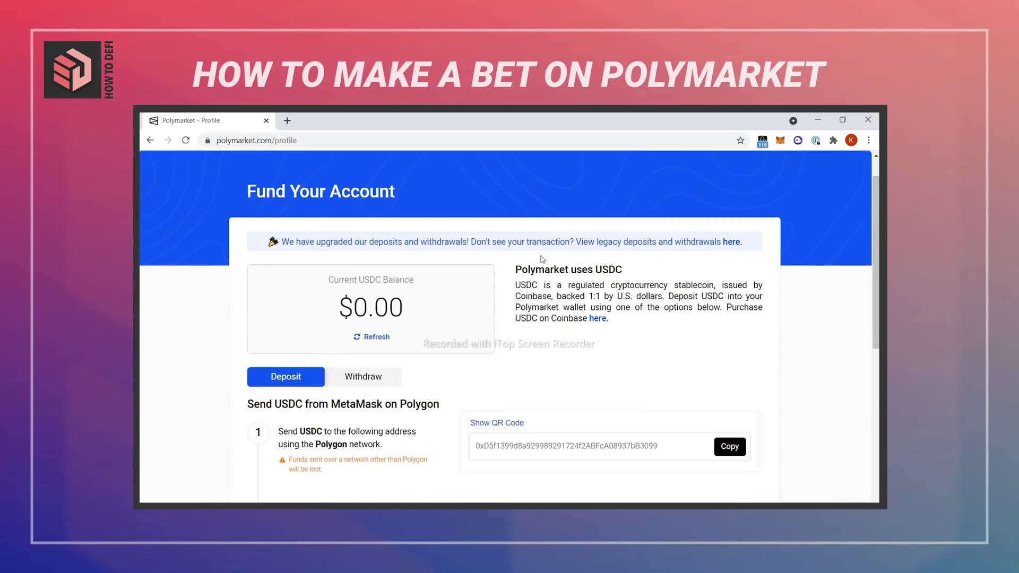
{"action": "scroll", "coordinate": [542, 256], "scroll_direction": "down", "scroll_amount": 2}
{"action": "scroll", "coordinate": [542, 256], "scroll_direction": "up", "scroll_amount": 4}
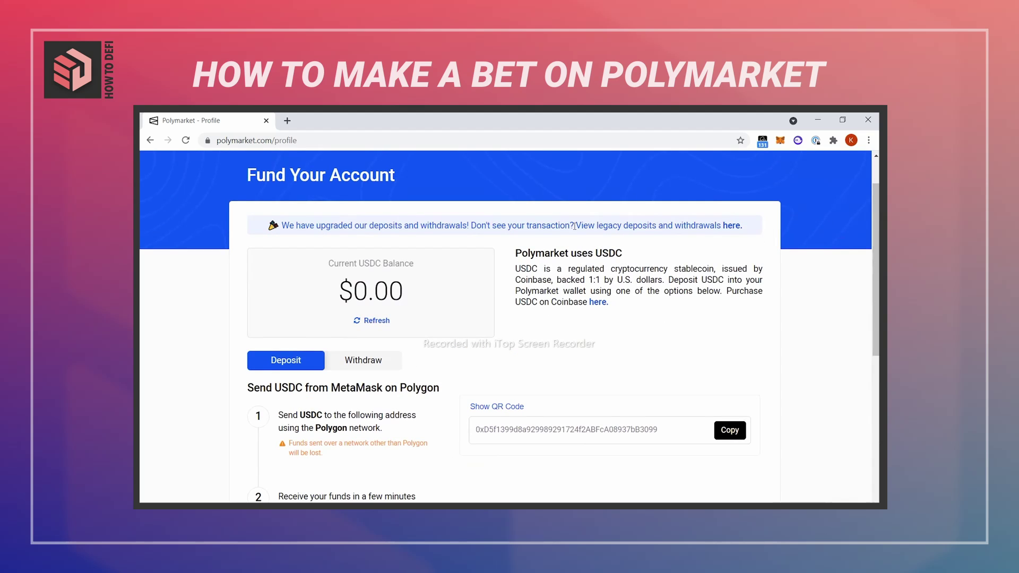
{"action": "scroll", "coordinate": [484, 286], "scroll_direction": "down", "scroll_amount": 2}
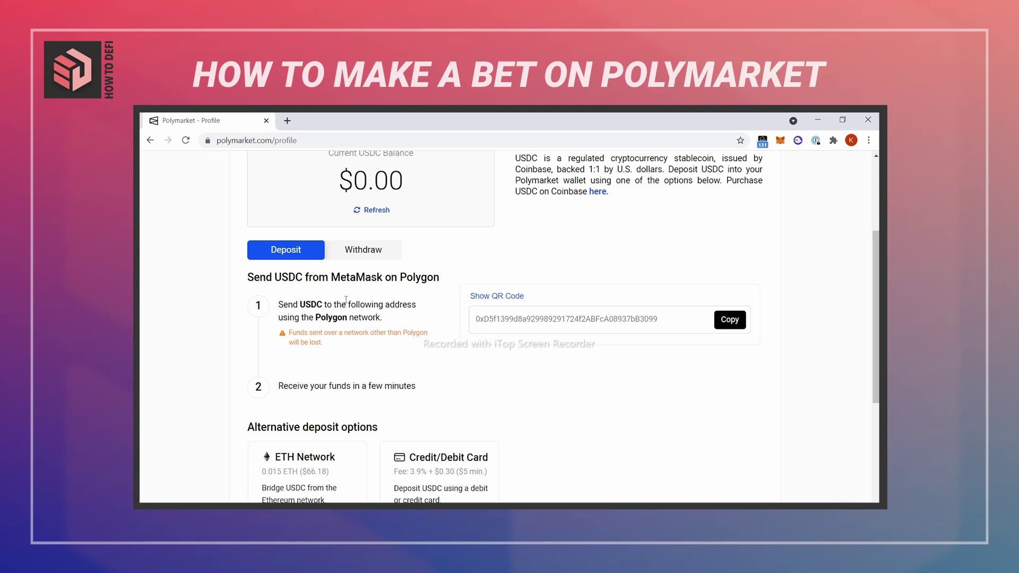
{"action": "scroll", "coordinate": [332, 304], "scroll_direction": "down", "scroll_amount": 2}
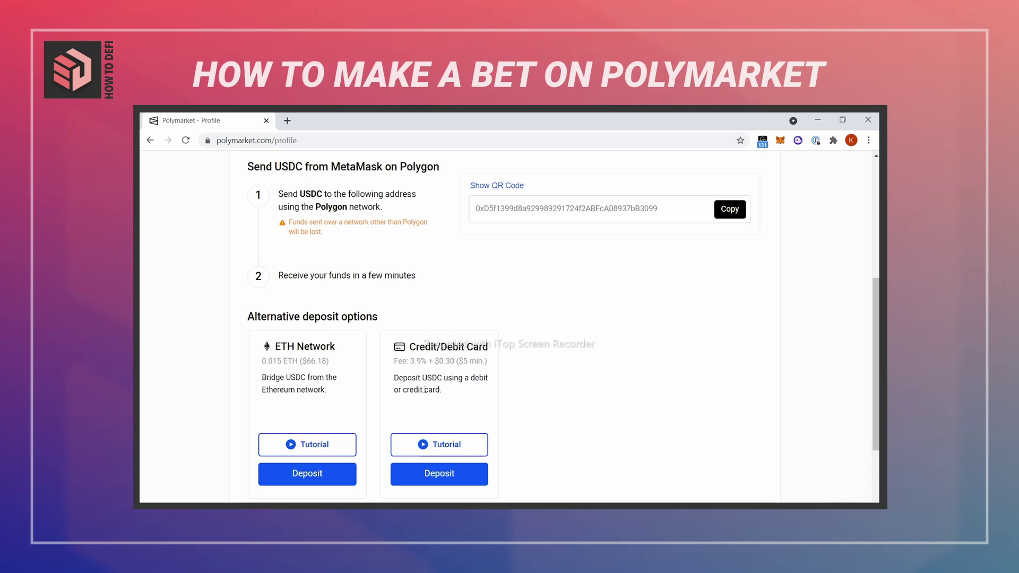
{"action": "scroll", "coordinate": [467, 329], "scroll_direction": "up", "scroll_amount": 3}
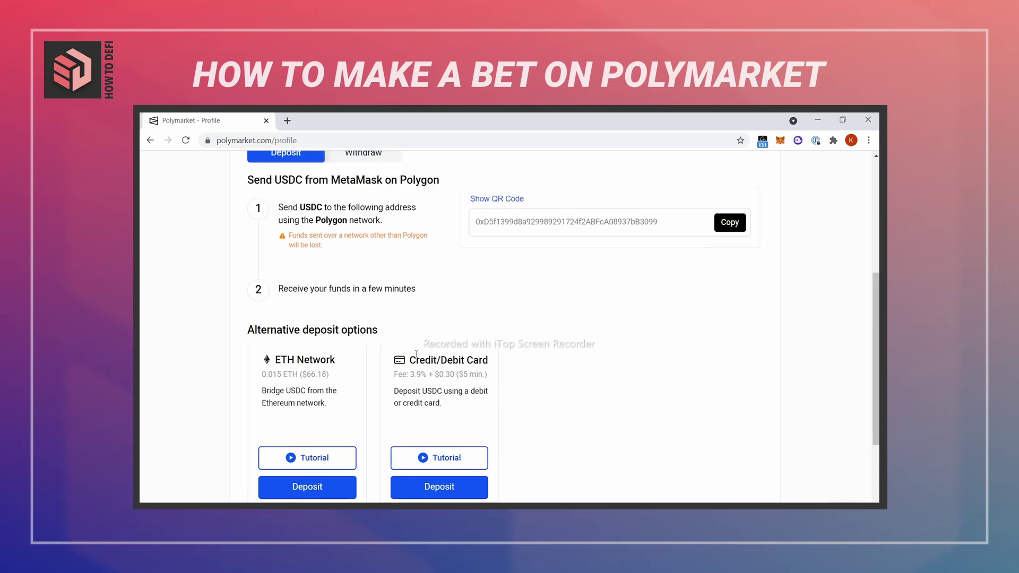
Copy the Polygon USDC deposit address to the clipboard.
{"action": "left_click_drag", "start_coordinate": [477, 319], "coordinate": [672, 329]}
{"action": "left_click", "coordinate": [707, 347]}
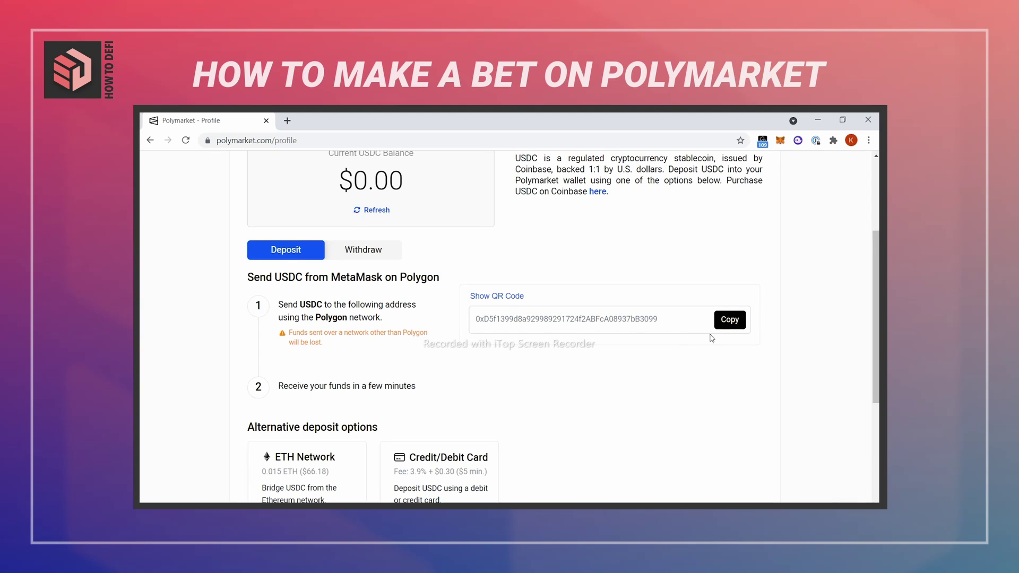
{"action": "left_click", "coordinate": [732, 324]}
{"action": "scroll", "coordinate": [685, 311], "scroll_direction": "up", "scroll_amount": 3}
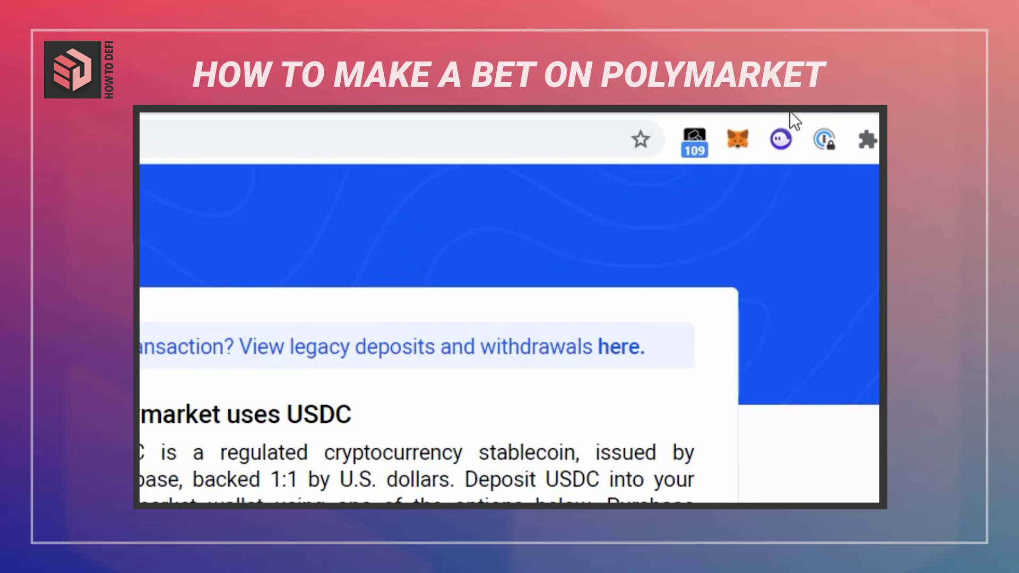
Prepare a MetaMask send of 10 USDC to the pasted Polymarket deposit address.
{"action": "left_click", "coordinate": [740, 146]}
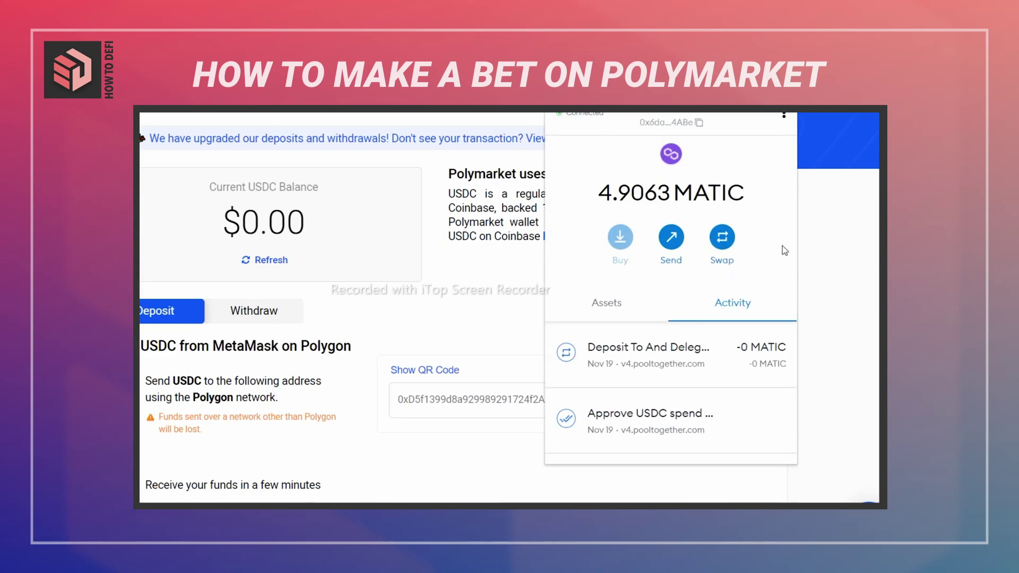
{"action": "left_click", "coordinate": [670, 238]}
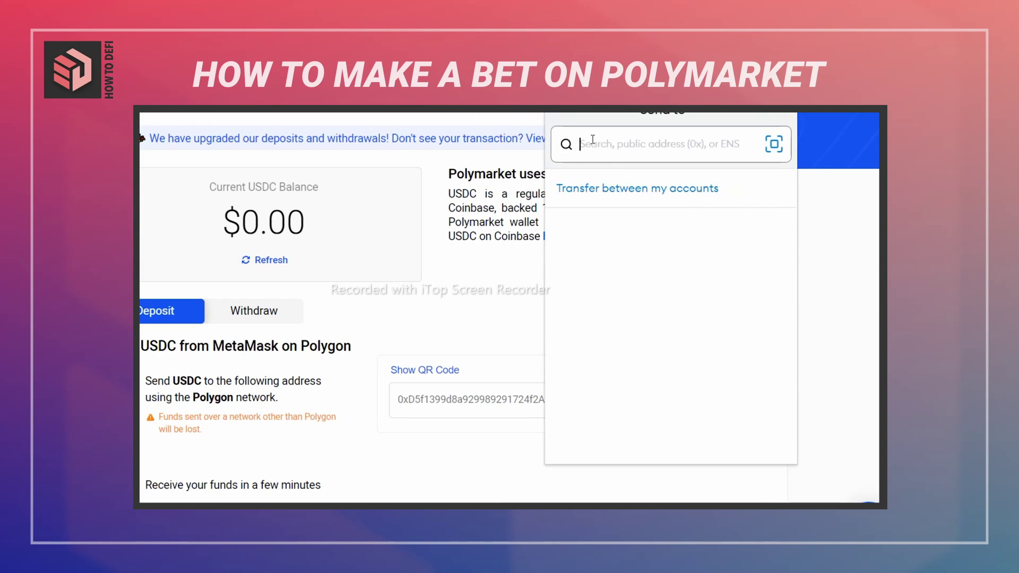
{"action": "key", "text": "ctrl+v"}
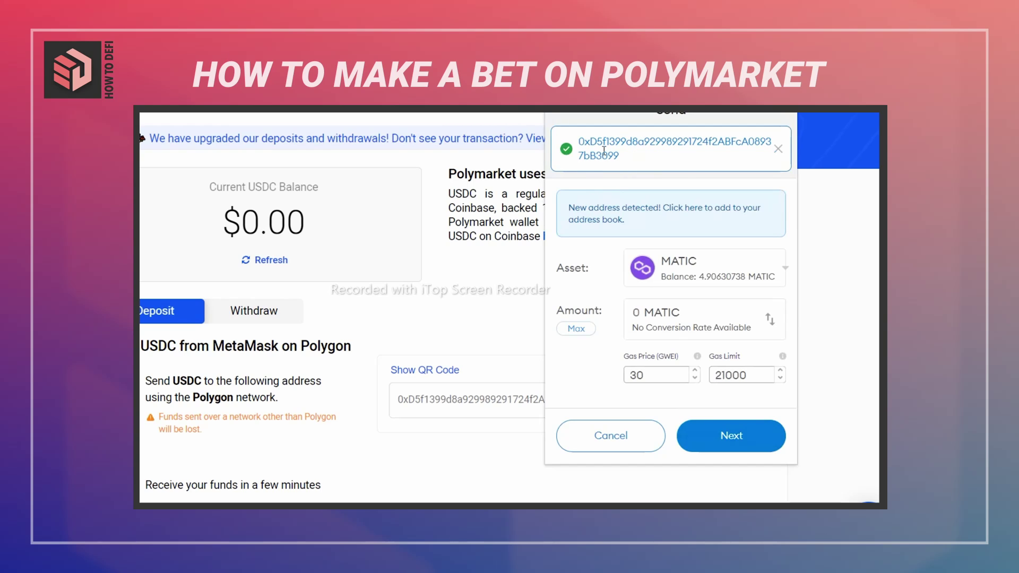
{"action": "left_click", "coordinate": [703, 267]}
{"action": "scroll", "coordinate": [690, 345], "scroll_direction": "down", "scroll_amount": 3}
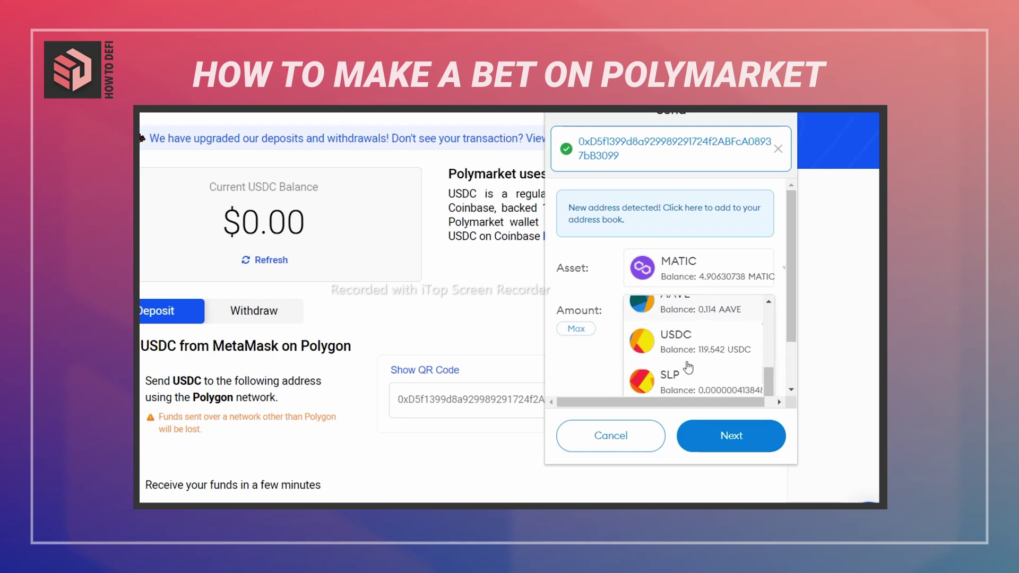
{"action": "left_click", "coordinate": [689, 344]}
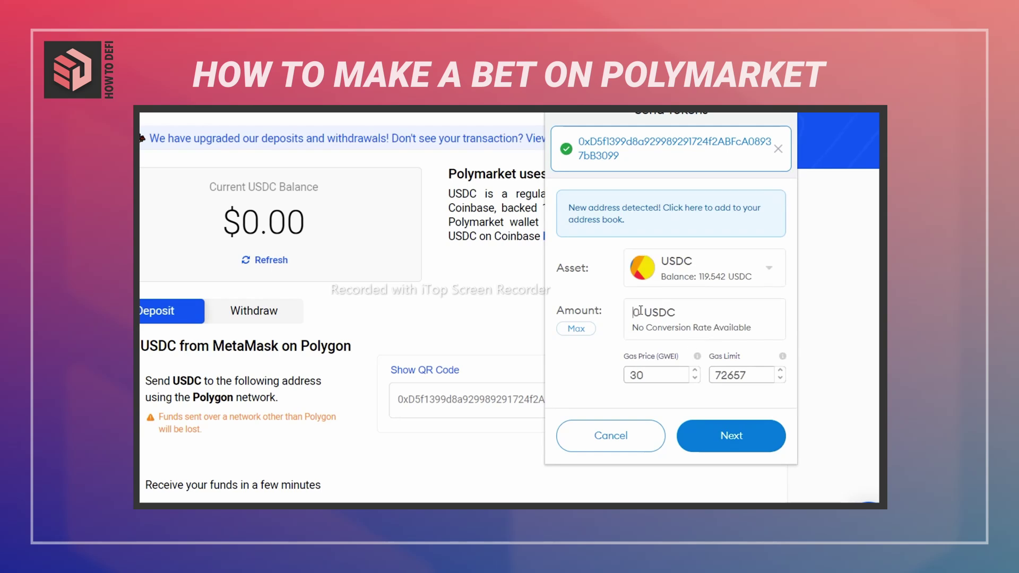
{"action": "type", "text": "10"}
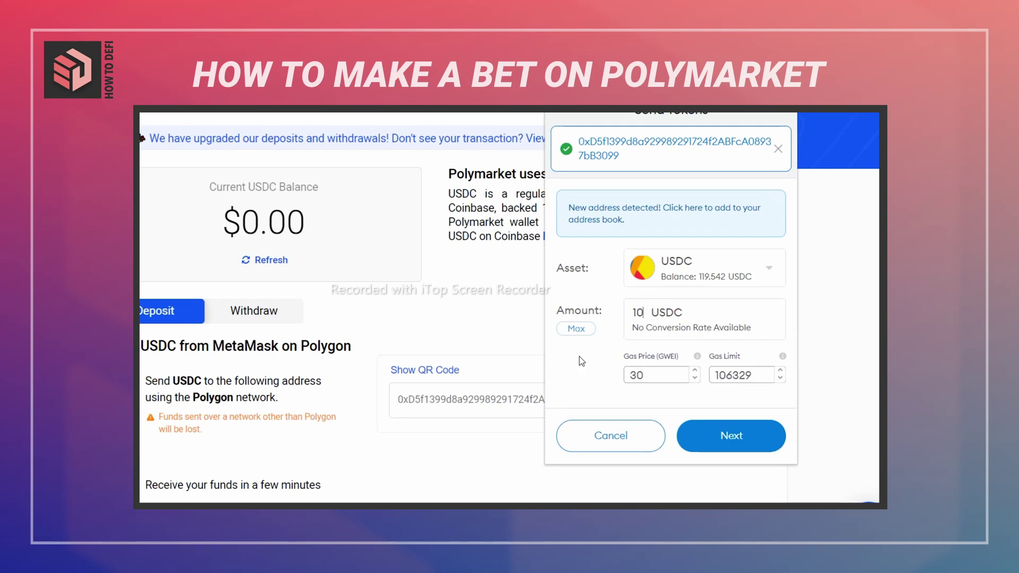
Review and confirm the 10 USDC transfer, then view the pending transaction's details.
{"action": "left_click", "coordinate": [730, 446]}
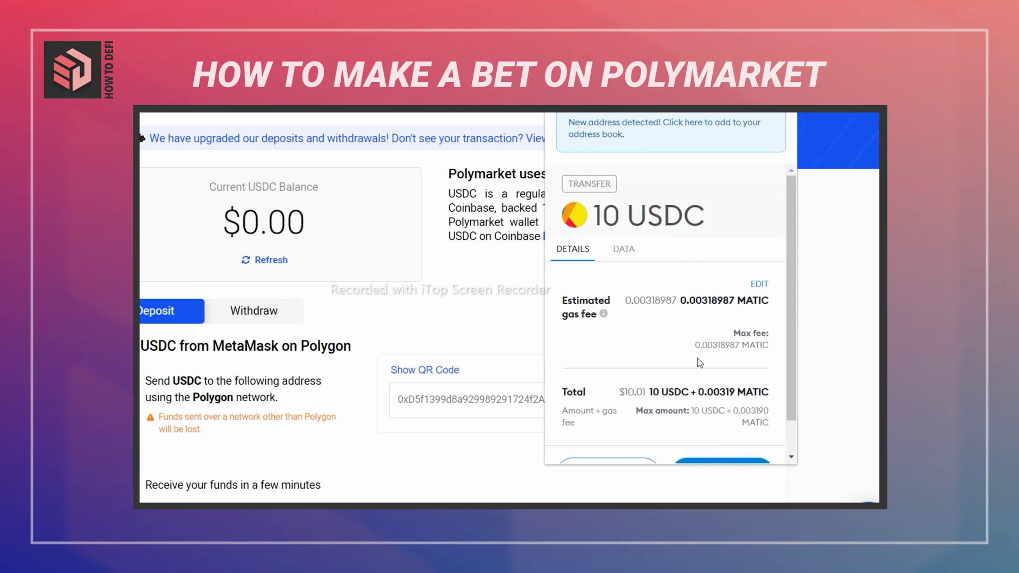
{"action": "scroll", "coordinate": [697, 358], "scroll_direction": "down", "scroll_amount": 1}
{"action": "left_click", "coordinate": [716, 445]}
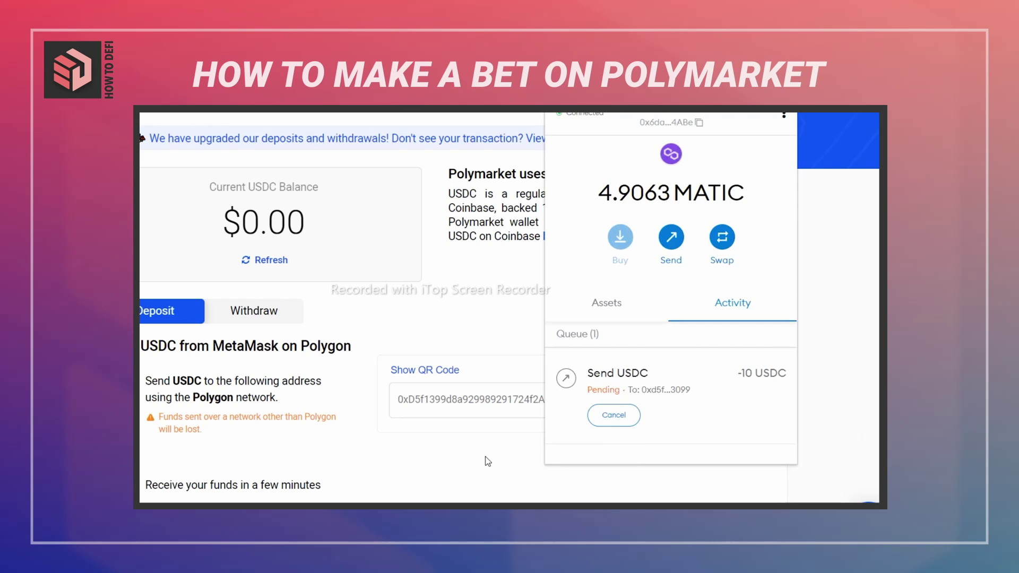
{"action": "left_click", "coordinate": [724, 366]}
Verify the 10 USDC transfer shows Success on Polygonscan, then close that tab.
{"action": "left_click", "coordinate": [765, 178]}
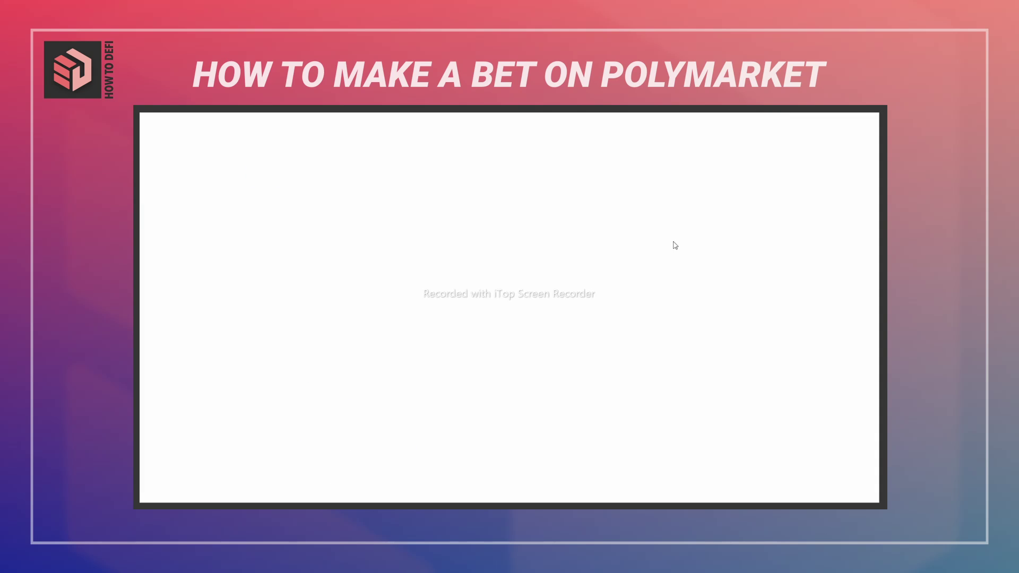
{"action": "scroll", "coordinate": [330, 172], "scroll_direction": "down", "scroll_amount": 1}
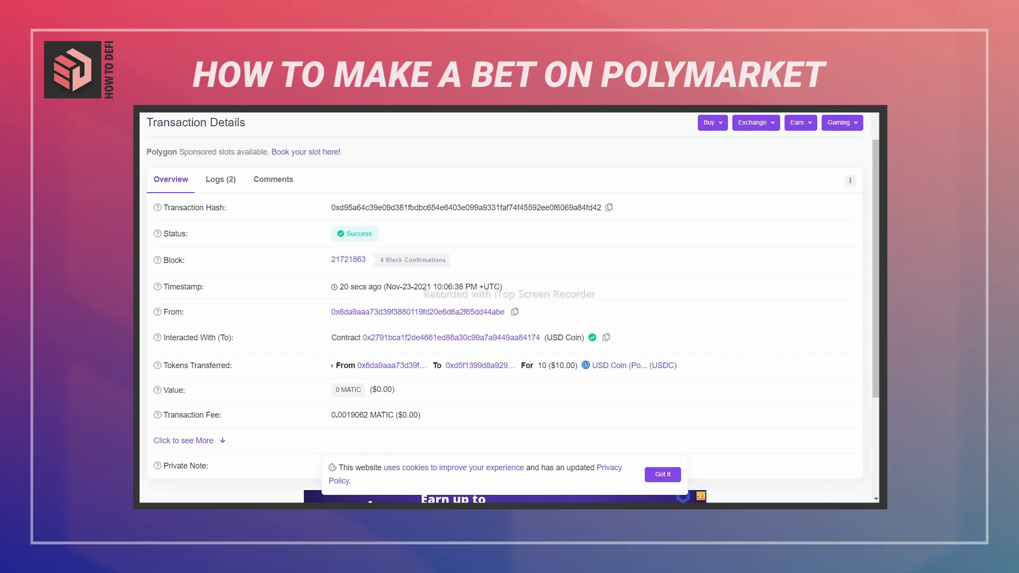
{"action": "key", "text": "ctrl+w"}
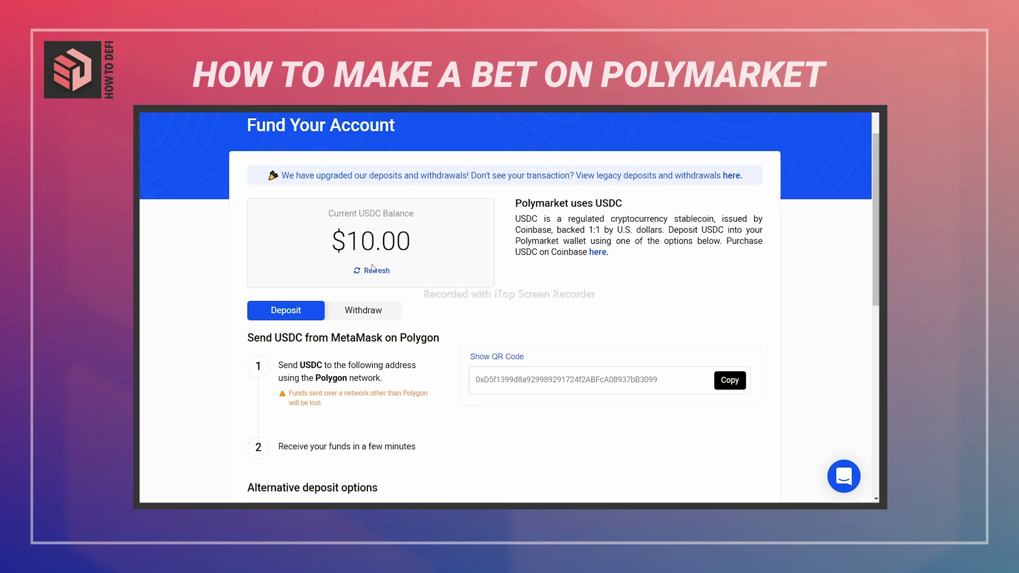
Go to the Markets page, where portfolio value and cash both show $10.00.
{"action": "scroll", "coordinate": [437, 263], "scroll_direction": "down", "scroll_amount": 3}
{"action": "scroll", "coordinate": [435, 263], "scroll_direction": "up", "scroll_amount": 4}
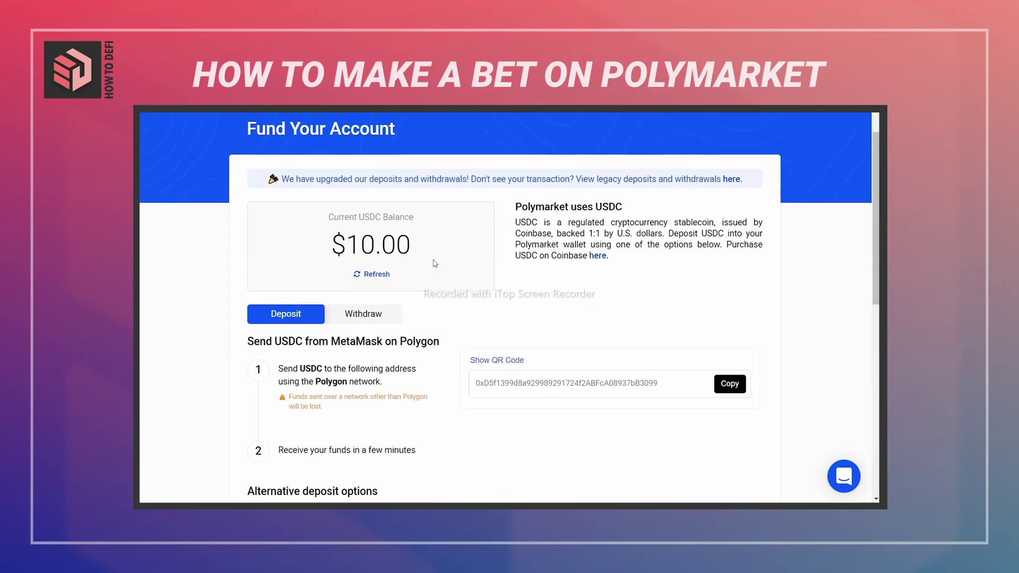
{"action": "scroll", "coordinate": [435, 263], "scroll_direction": "up", "scroll_amount": 1}
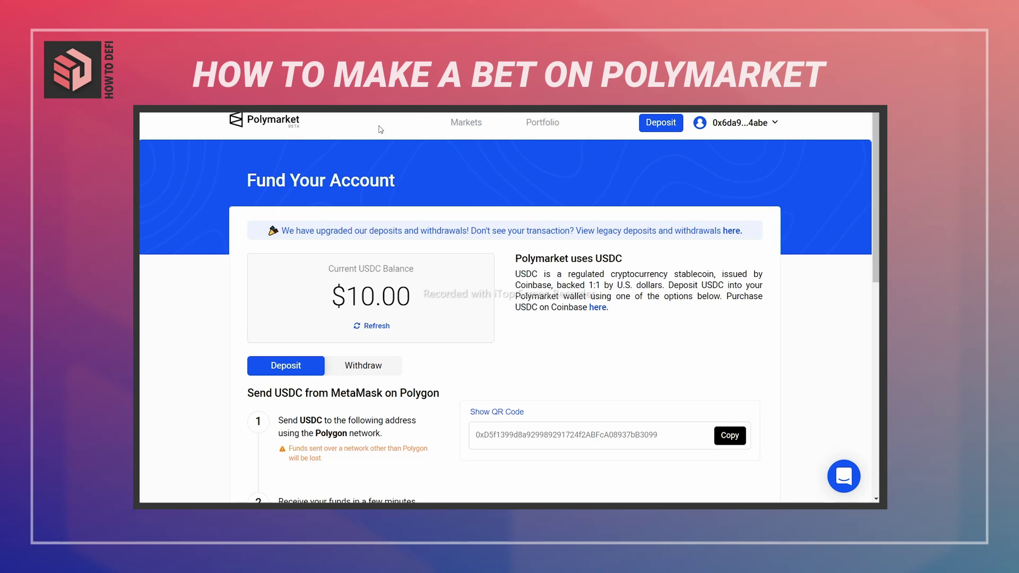
{"action": "left_click", "coordinate": [474, 126]}
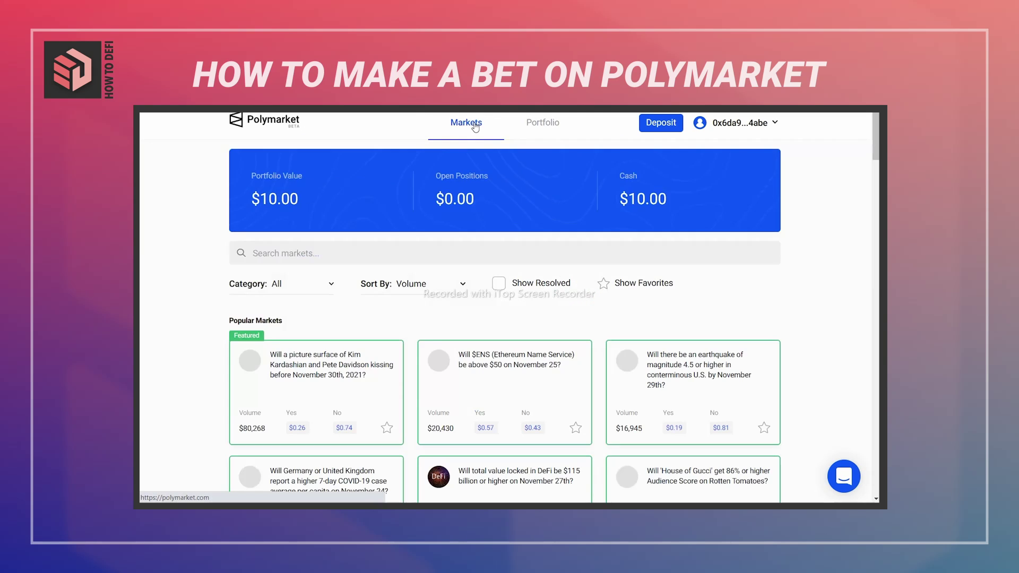
{"action": "scroll", "coordinate": [451, 212], "scroll_direction": "down", "scroll_amount": 3}
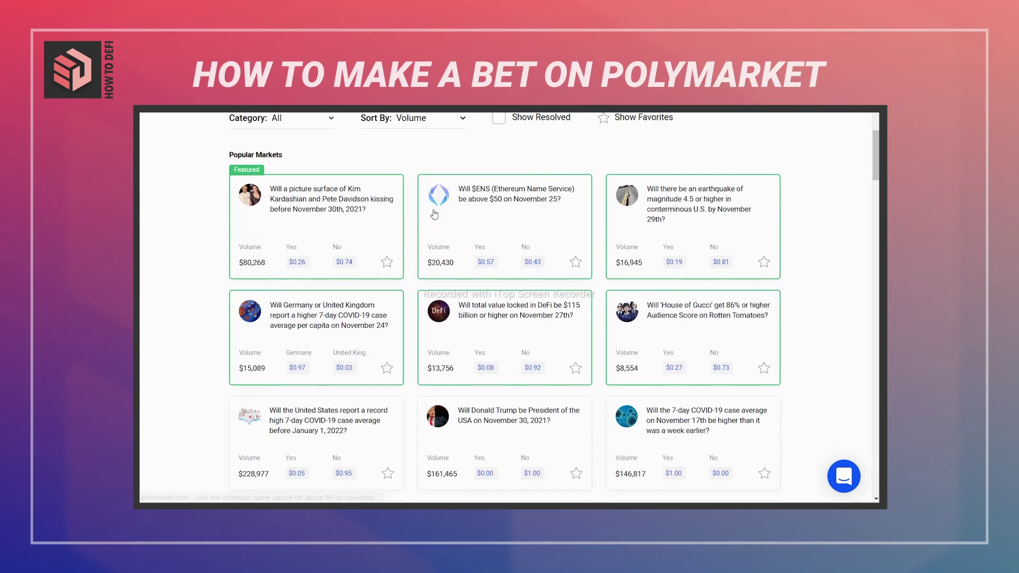
{"action": "left_click", "coordinate": [511, 318]}
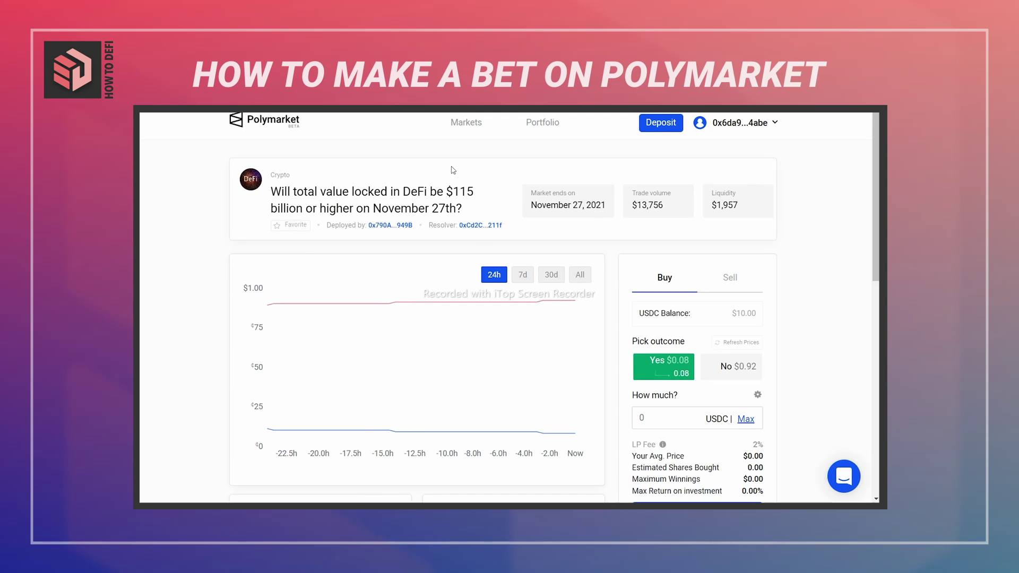
{"action": "scroll", "coordinate": [468, 240], "scroll_direction": "down", "scroll_amount": 7}
{"action": "scroll", "coordinate": [467, 249], "scroll_direction": "up", "scroll_amount": 8}
{"action": "scroll", "coordinate": [467, 249], "scroll_direction": "down", "scroll_amount": 8}
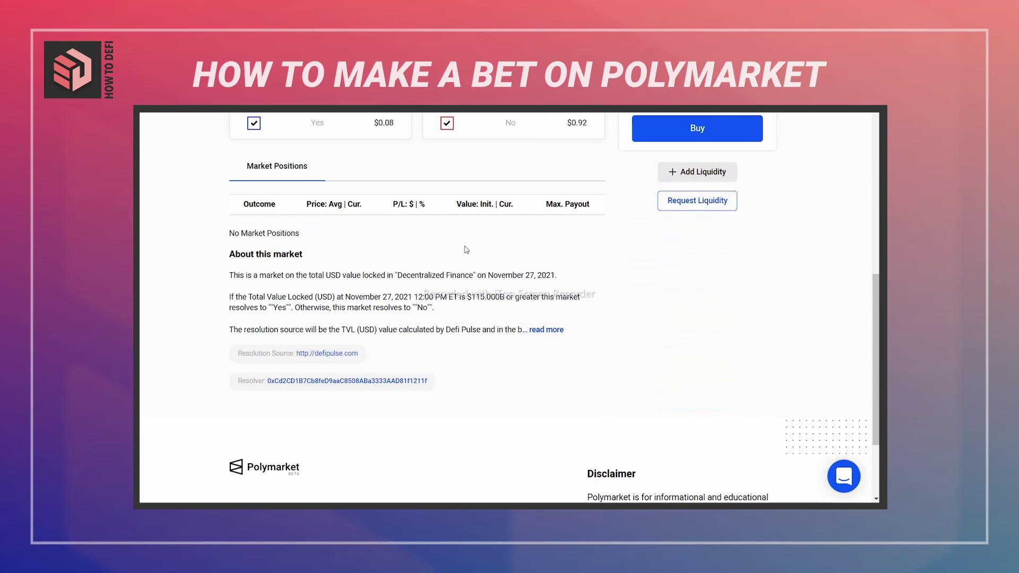
{"action": "left_click", "coordinate": [546, 330]}
{"action": "scroll", "coordinate": [670, 355], "scroll_direction": "down", "scroll_amount": 2}
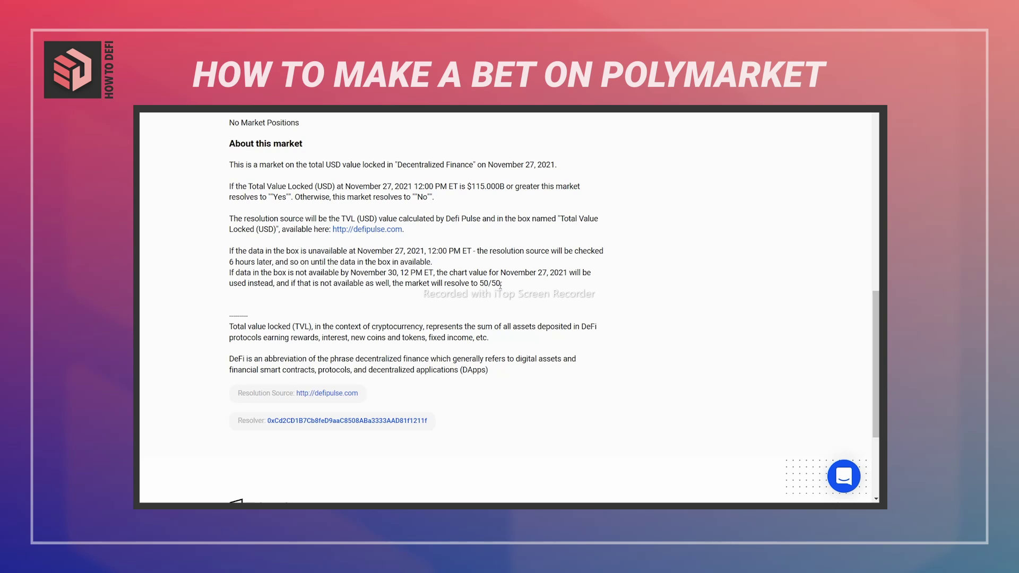
{"action": "scroll", "coordinate": [420, 263], "scroll_direction": "up", "scroll_amount": 10}
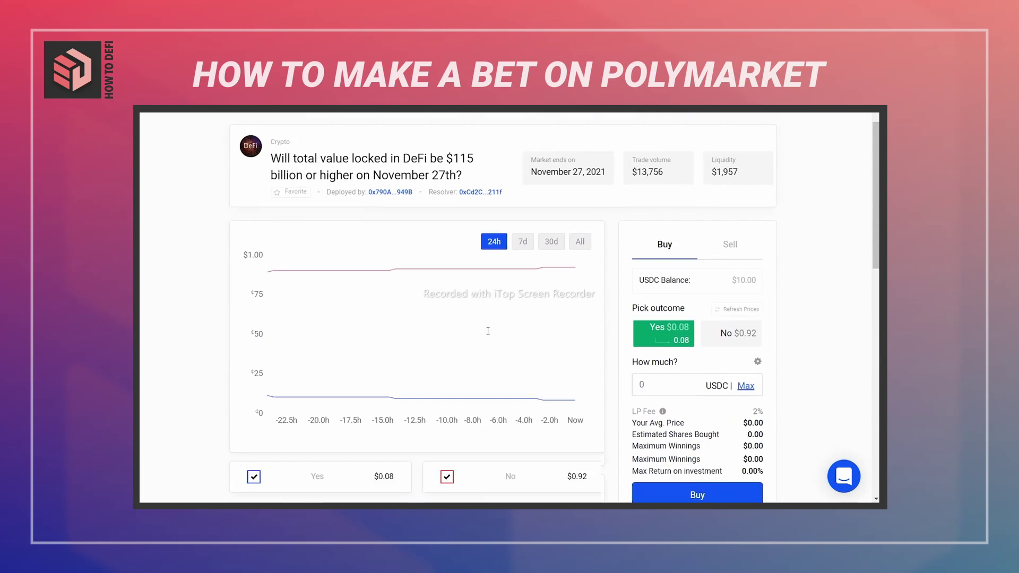
{"action": "scroll", "coordinate": [488, 331], "scroll_direction": "up", "scroll_amount": 1}
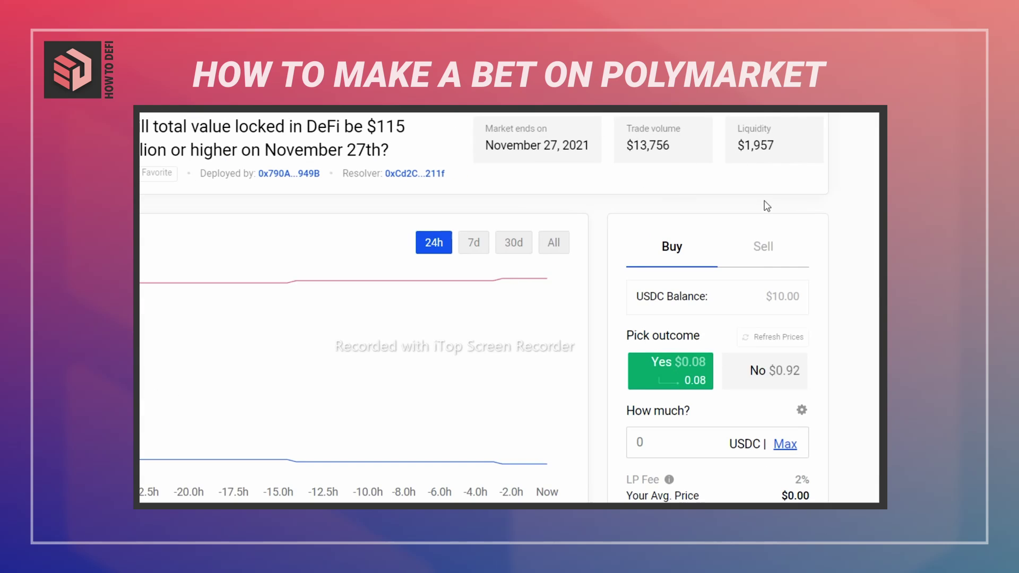
{"action": "scroll", "coordinate": [742, 331], "scroll_direction": "down", "scroll_amount": 1}
{"action": "scroll", "coordinate": [743, 331], "scroll_direction": "down", "scroll_amount": 1}
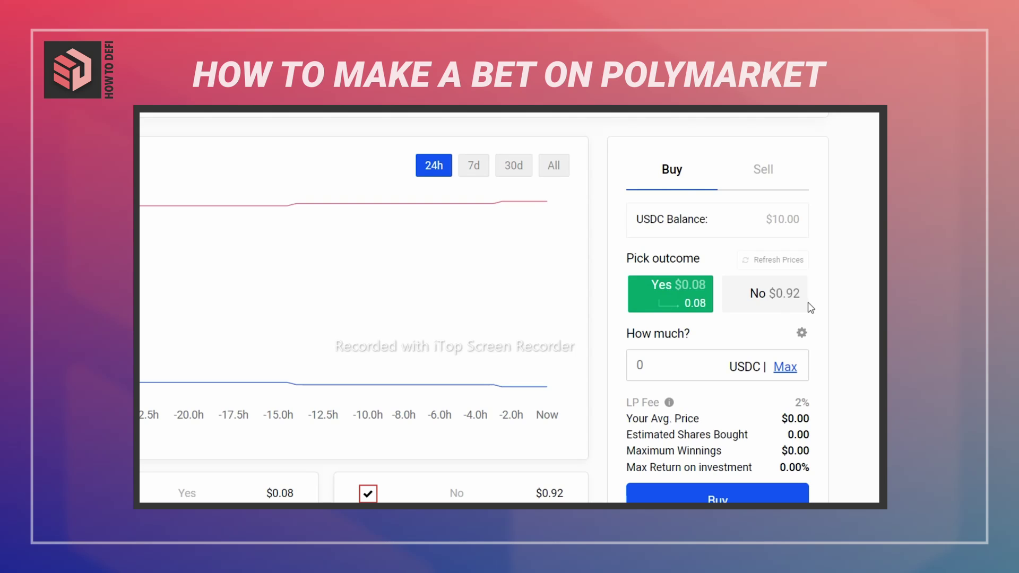
{"action": "scroll", "coordinate": [811, 304], "scroll_direction": "up", "scroll_amount": 2}
{"action": "scroll", "coordinate": [809, 302], "scroll_direction": "down", "scroll_amount": 2}
{"action": "scroll", "coordinate": [806, 297], "scroll_direction": "up", "scroll_amount": 2}
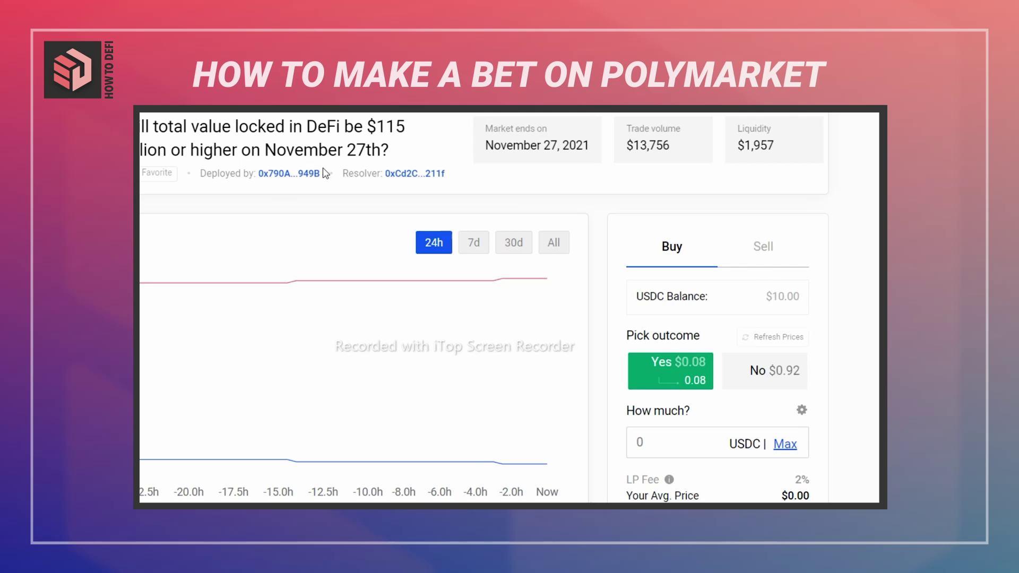
{"action": "scroll", "coordinate": [745, 341], "scroll_direction": "down", "scroll_amount": 1}
{"action": "scroll", "coordinate": [737, 342], "scroll_direction": "up", "scroll_amount": 1}
Enter a 10 USDC bet amount and pick the No outcome at $0.92.
{"action": "left_click", "coordinate": [661, 440]}
{"action": "type", "text": "10"}
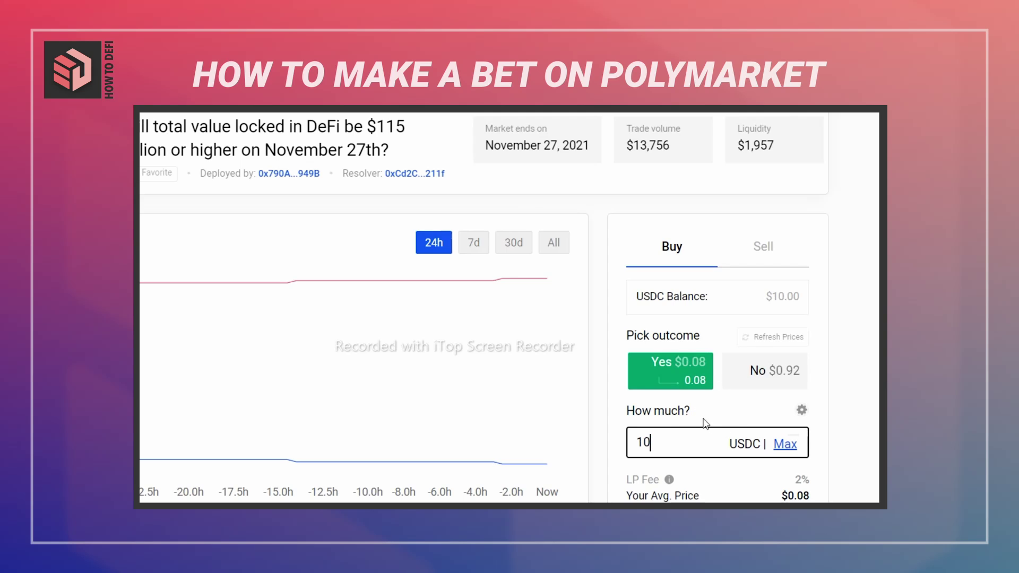
{"action": "scroll", "coordinate": [689, 405], "scroll_direction": "down", "scroll_amount": 1}
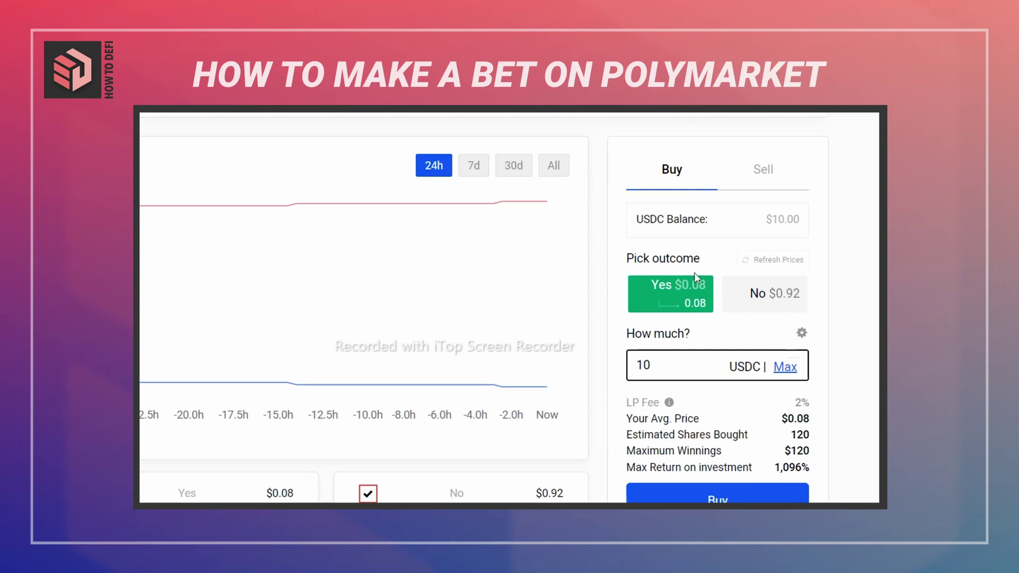
{"action": "left_click", "coordinate": [776, 296]}
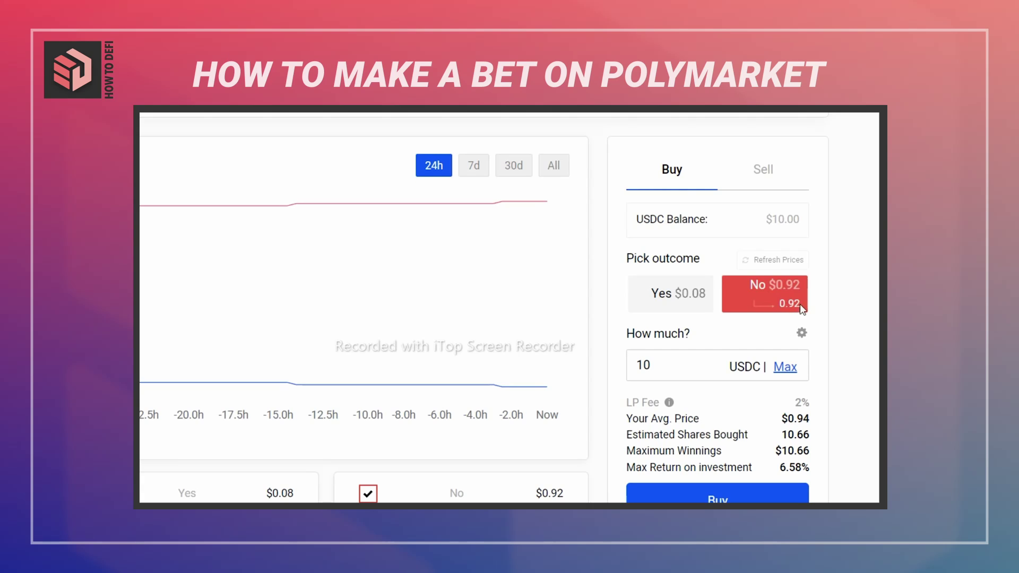
{"action": "left_click", "coordinate": [663, 365]}
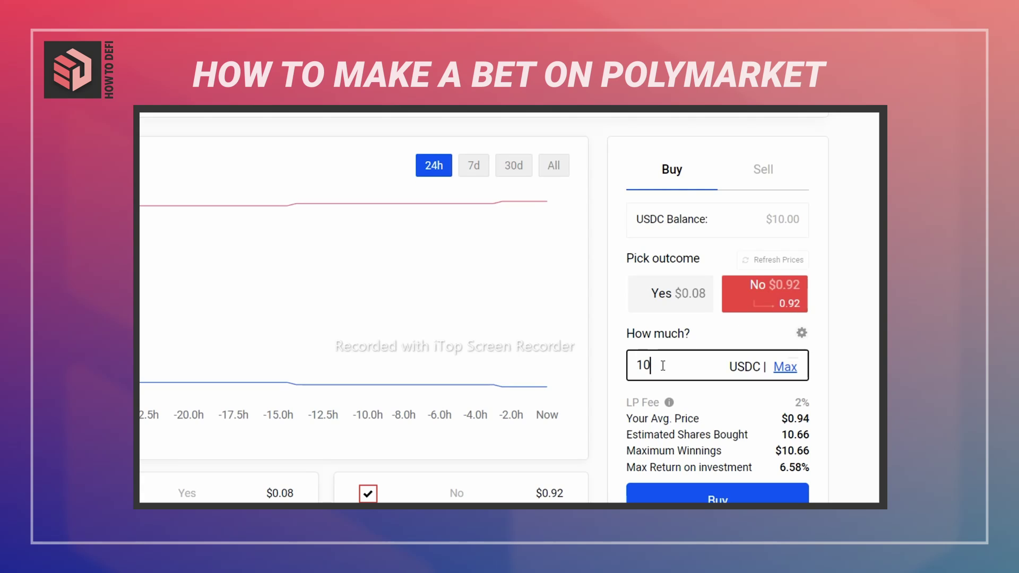
{"action": "type", "text": "000"}
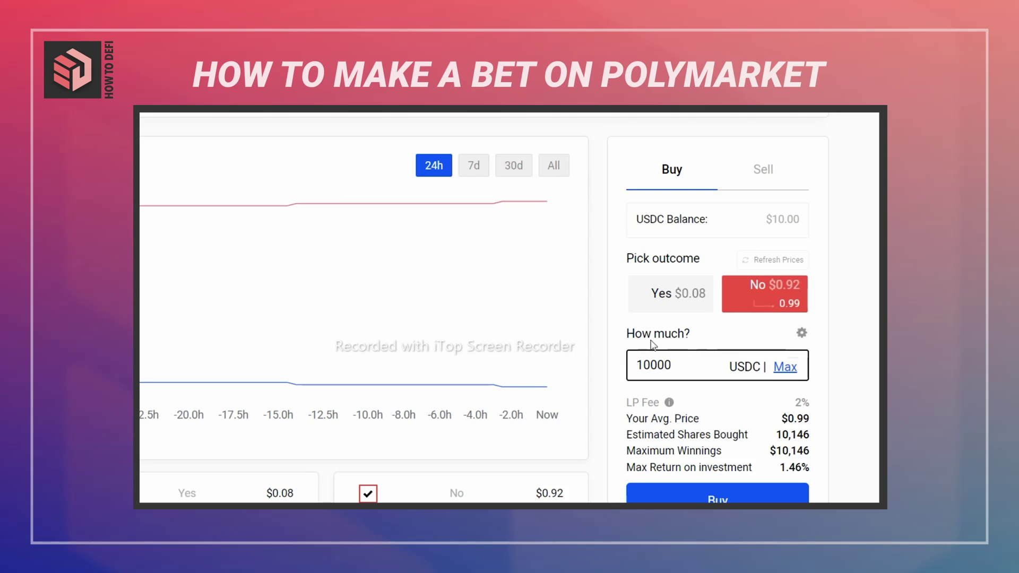
{"action": "scroll", "coordinate": [653, 345], "scroll_direction": "up", "scroll_amount": 2}
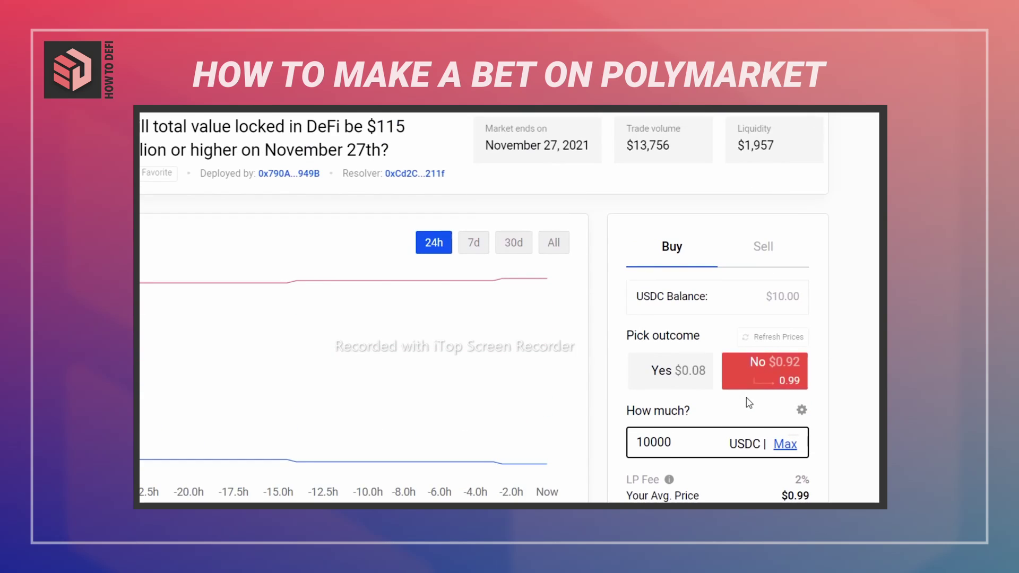
{"action": "scroll", "coordinate": [748, 402], "scroll_direction": "down", "scroll_amount": 2}
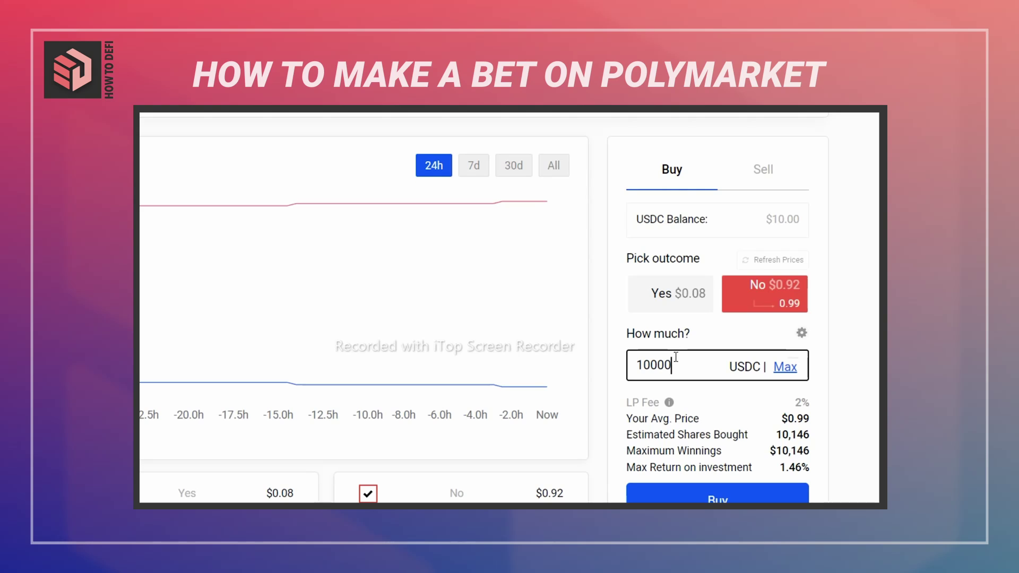
{"action": "key", "text": "BackSpace"}
{"action": "key", "text": "BackSpace"}
{"action": "key", "text": "BackSpace"}
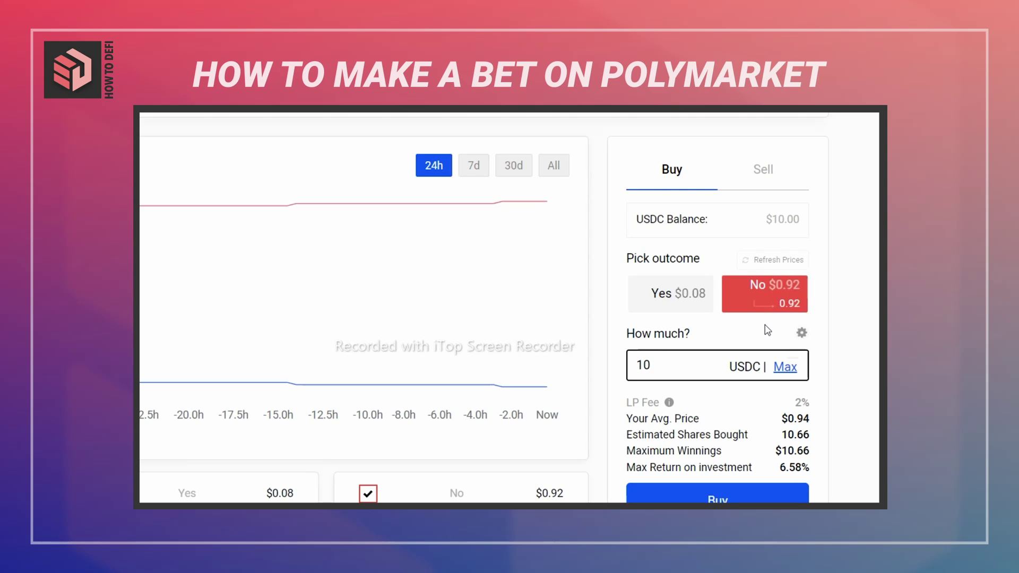
{"action": "scroll", "coordinate": [690, 276], "scroll_direction": "down", "scroll_amount": 2}
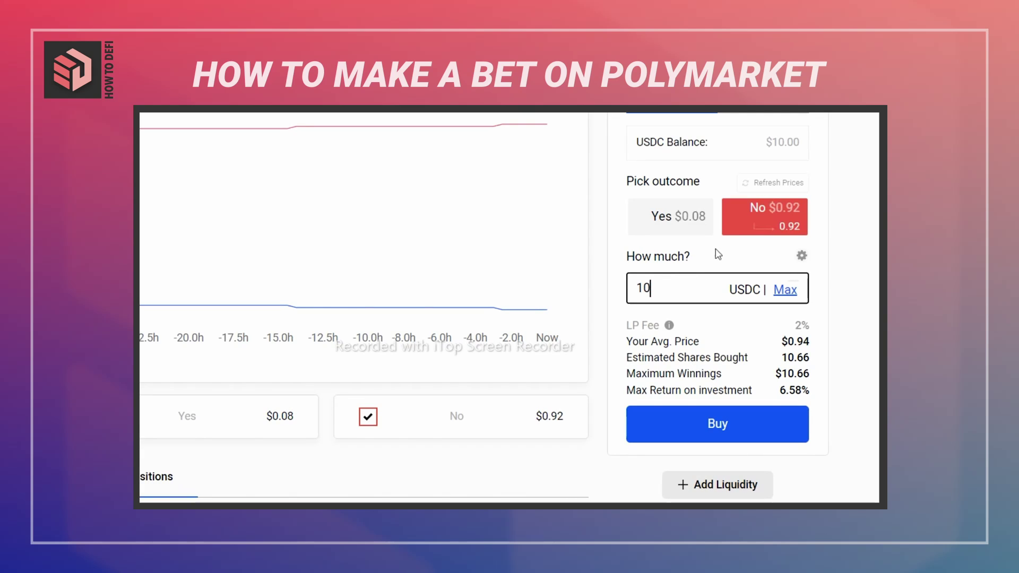
Submit the 10 USDC No buy, review the $0.94 average price, and accept the terms.
{"action": "left_click", "coordinate": [703, 434]}
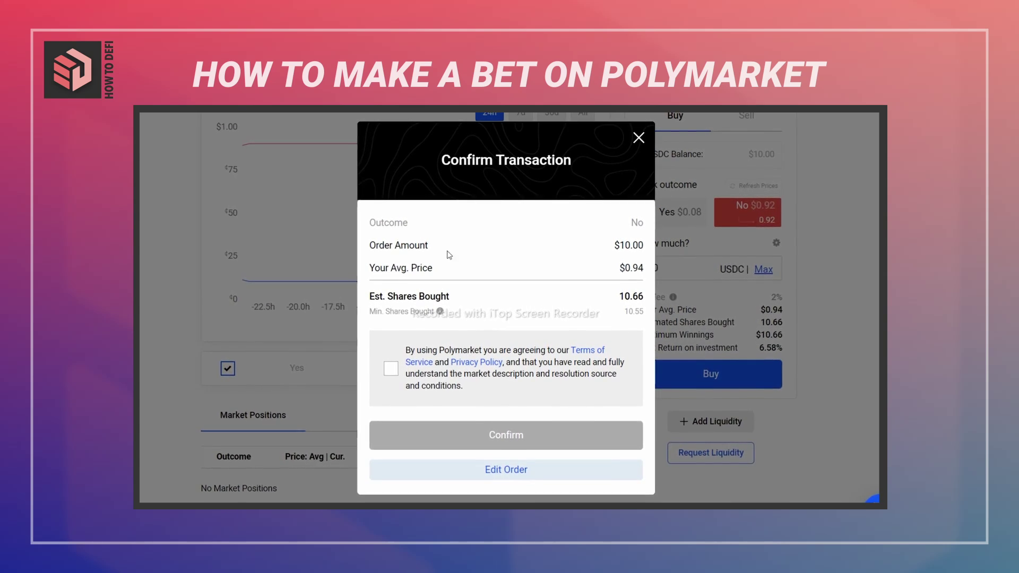
{"action": "triple_click", "coordinate": [641, 272]}
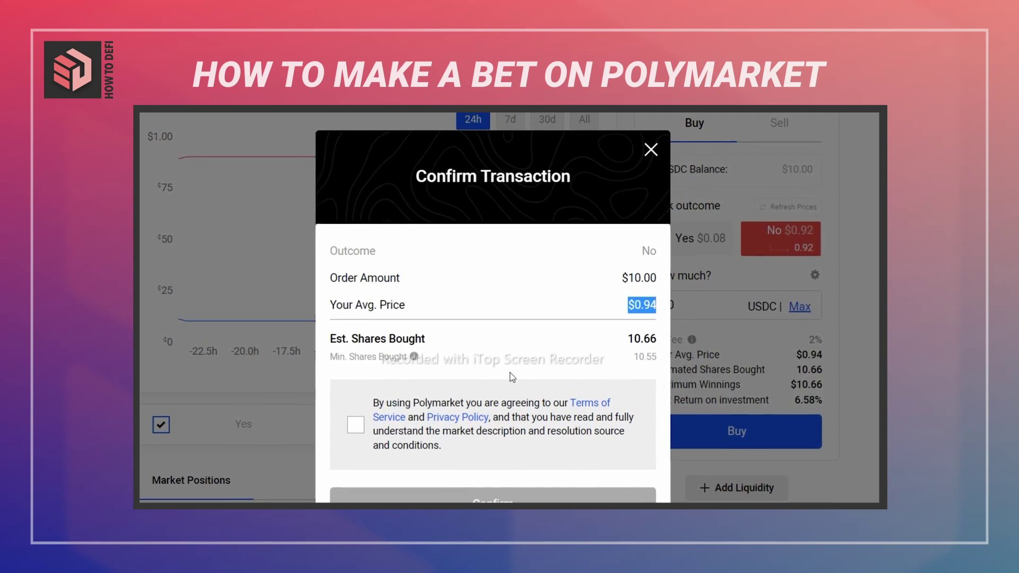
{"action": "left_click", "coordinate": [357, 423]}
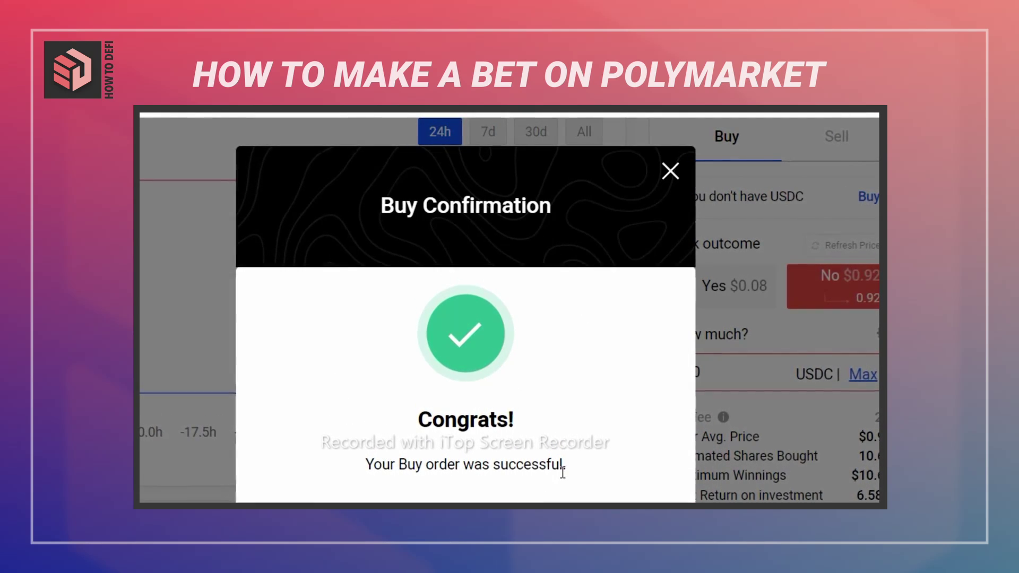
Dismiss the Buy Confirmation and open the Portfolio page to review holdings.
{"action": "key", "text": "Escape"}
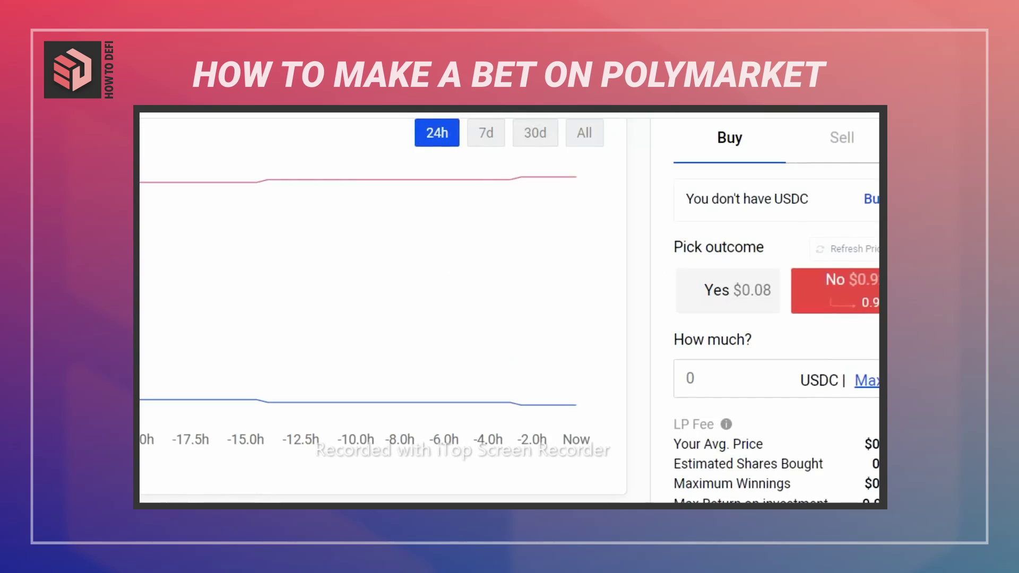
{"action": "scroll", "coordinate": [545, 174], "scroll_direction": "up", "scroll_amount": 5}
{"action": "left_click", "coordinate": [544, 174]}
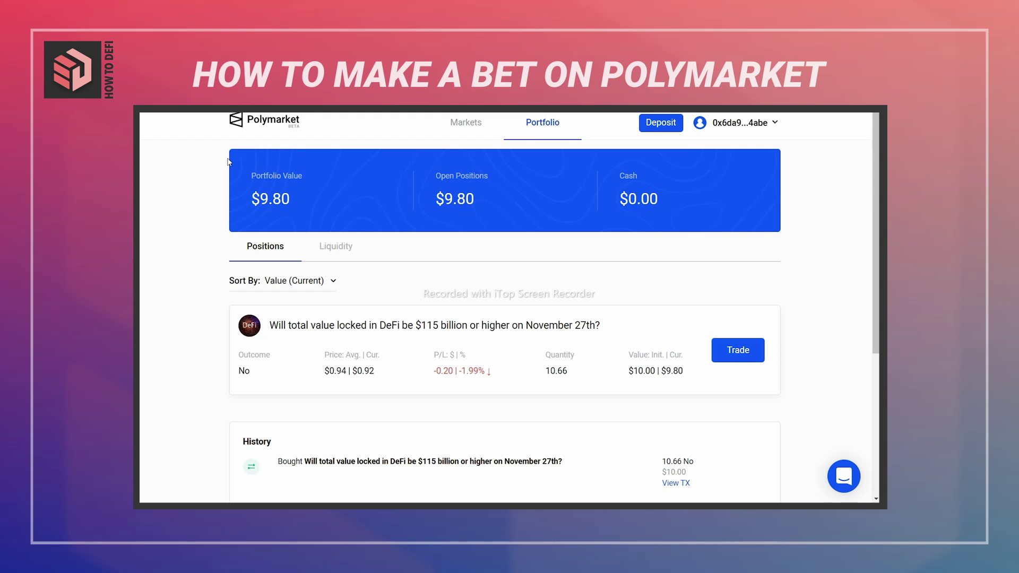
{"action": "scroll", "coordinate": [488, 230], "scroll_direction": "down", "scroll_amount": 3}
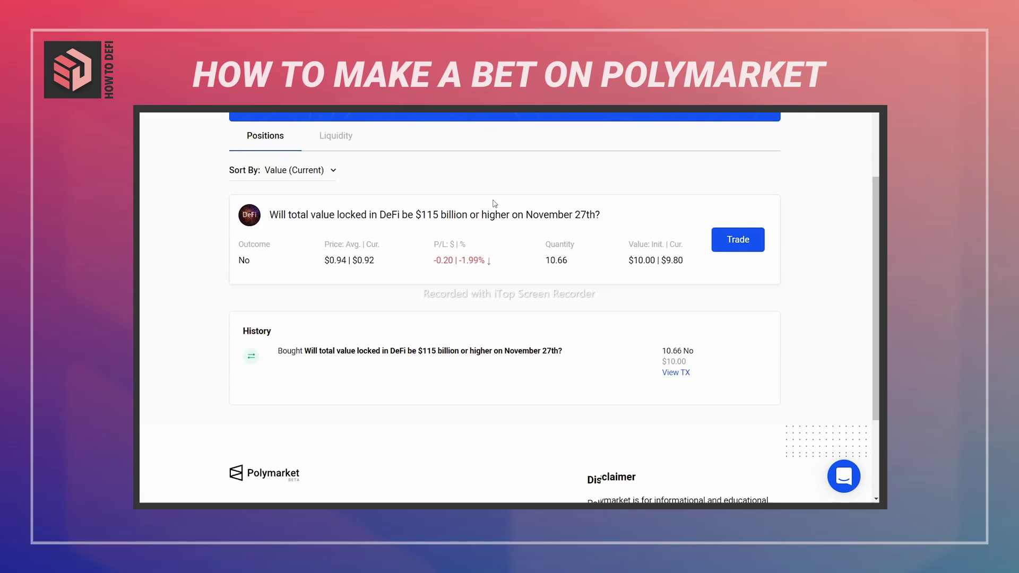
{"action": "scroll", "coordinate": [470, 212], "scroll_direction": "up", "scroll_amount": 1}
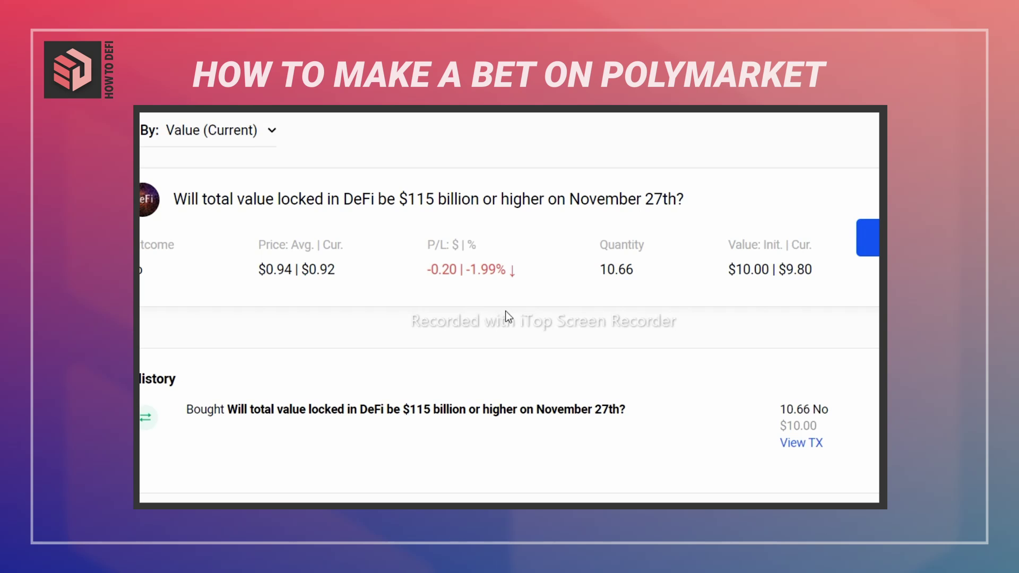
{"action": "scroll", "coordinate": [578, 267], "scroll_direction": "down", "scroll_amount": 3}
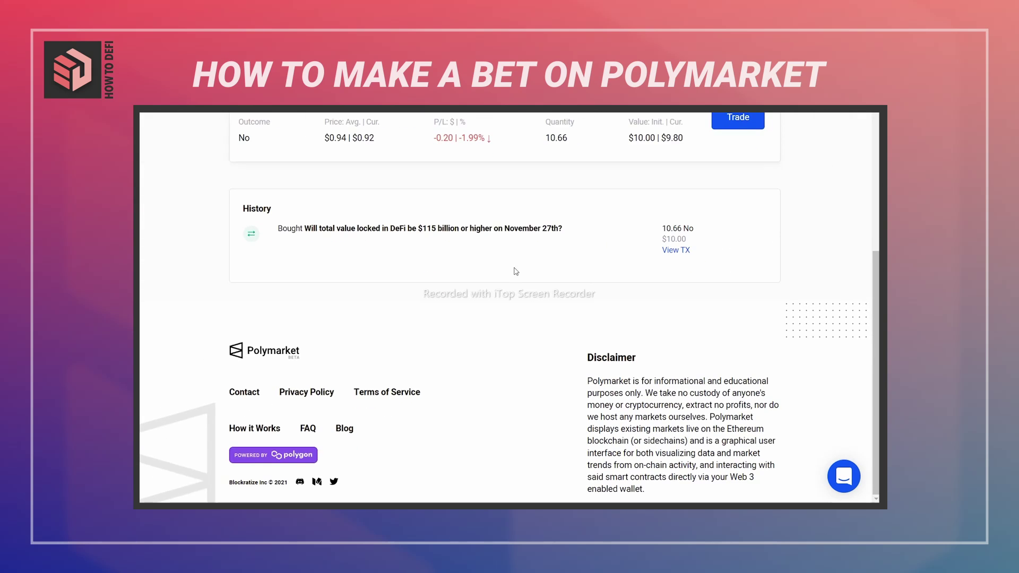
{"action": "scroll", "coordinate": [509, 275], "scroll_direction": "up", "scroll_amount": 2}
{"action": "scroll", "coordinate": [510, 276], "scroll_direction": "up", "scroll_amount": 2}
{"action": "scroll", "coordinate": [505, 277], "scroll_direction": "down", "scroll_amount": 4}
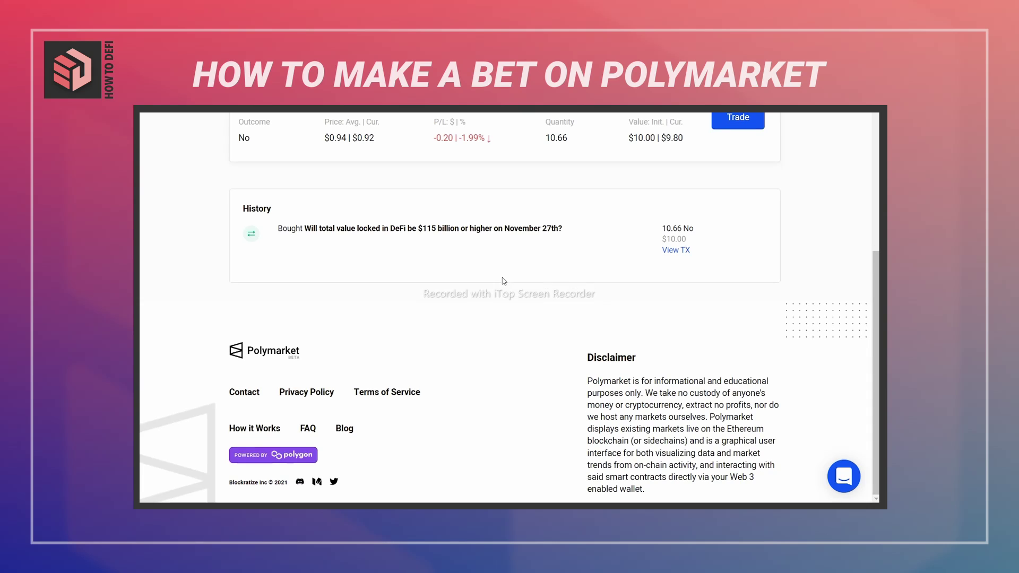
{"action": "scroll", "coordinate": [488, 319], "scroll_direction": "up", "scroll_amount": 4}
Check the Liquidity tab, then return to Positions showing the No position.
{"action": "left_click", "coordinate": [332, 248]}
{"action": "left_click", "coordinate": [264, 250]}
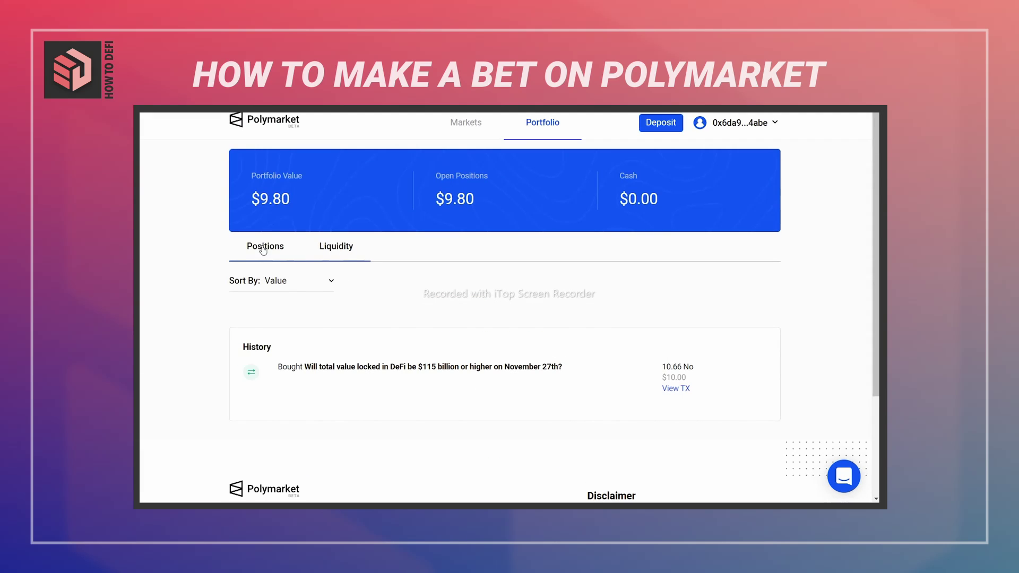
{"action": "scroll", "coordinate": [514, 316], "scroll_direction": "down", "scroll_amount": 1}
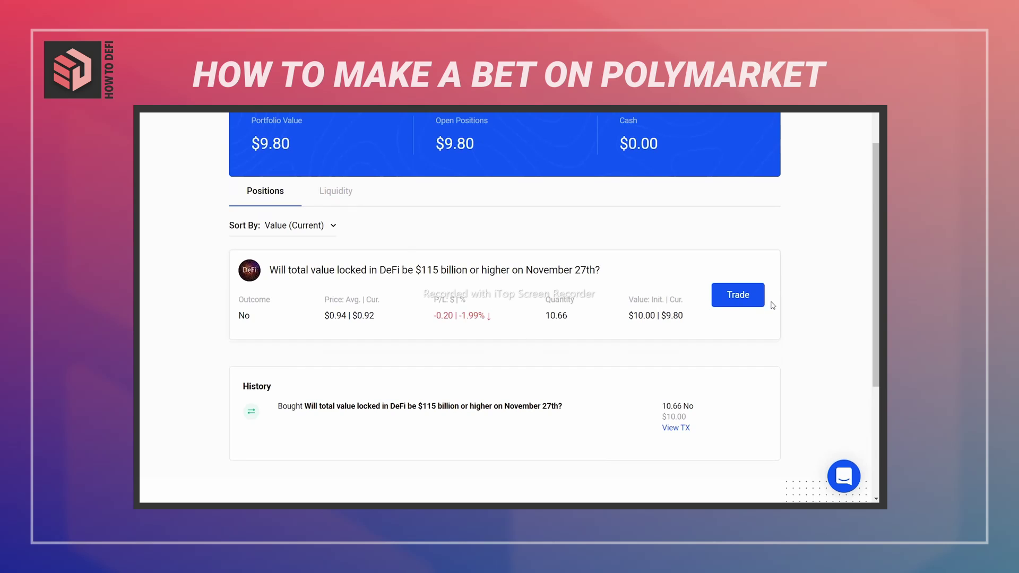
{"action": "left_click", "coordinate": [738, 295]}
{"action": "scroll", "coordinate": [552, 293], "scroll_direction": "down", "scroll_amount": 5}
{"action": "scroll", "coordinate": [552, 292], "scroll_direction": "up", "scroll_amount": 1}
{"action": "scroll", "coordinate": [552, 292], "scroll_direction": "down", "scroll_amount": 3}
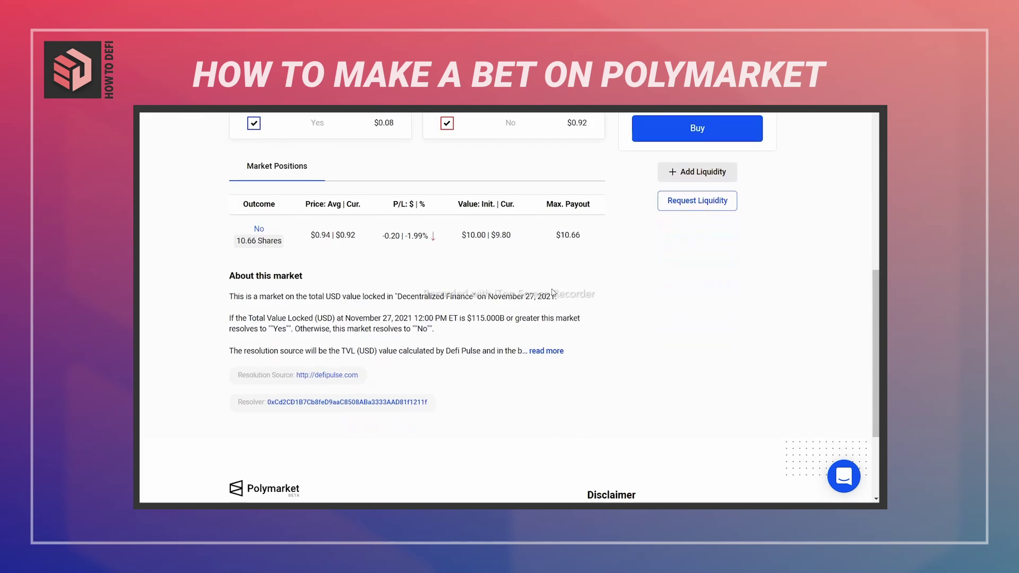
{"action": "scroll", "coordinate": [553, 290], "scroll_direction": "down", "scroll_amount": 2}
{"action": "scroll", "coordinate": [552, 289], "scroll_direction": "up", "scroll_amount": 8}
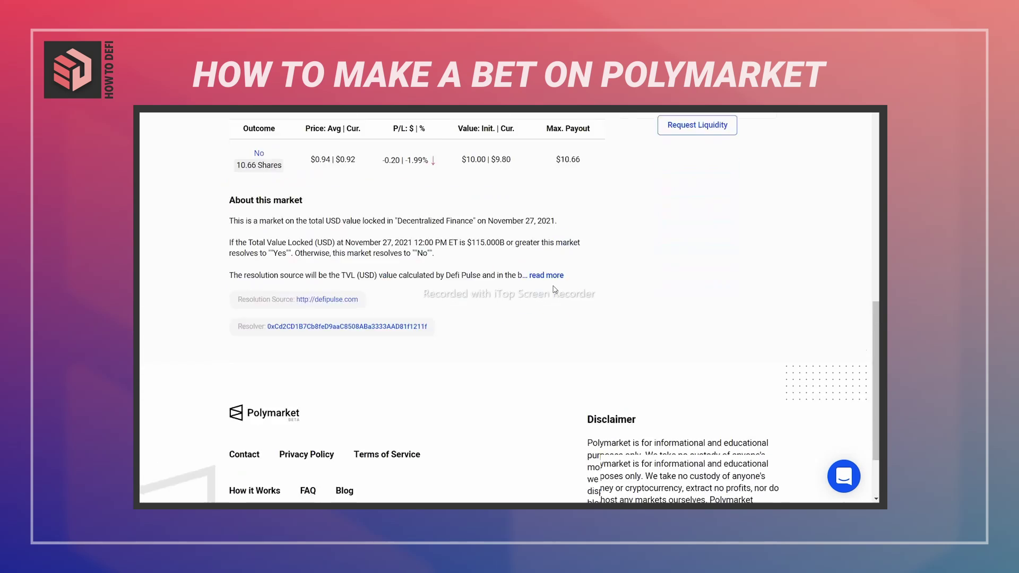
{"action": "scroll", "coordinate": [634, 335], "scroll_direction": "down", "scroll_amount": 3}
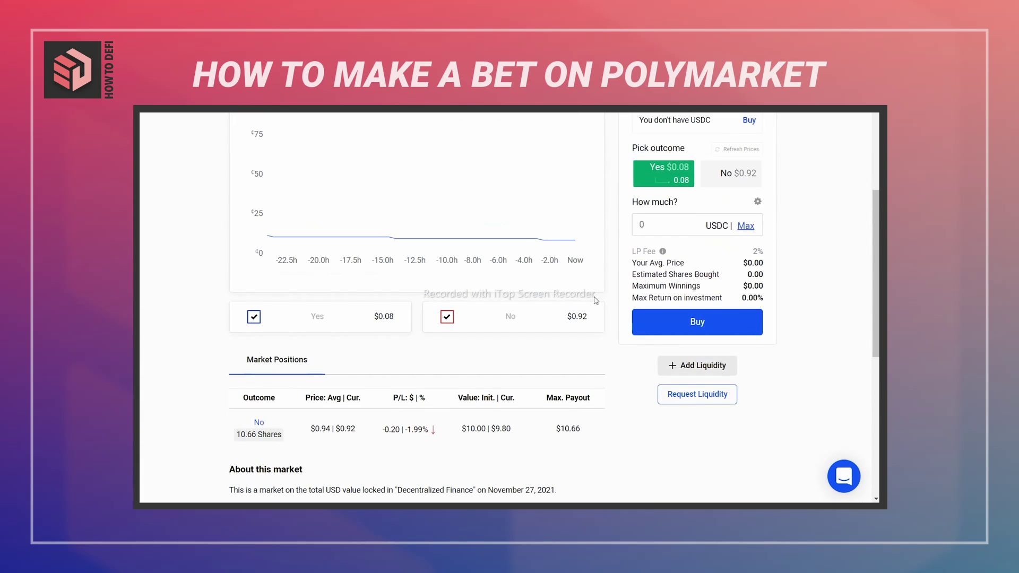
{"action": "scroll", "coordinate": [568, 295], "scroll_direction": "up", "scroll_amount": 2}
{"action": "scroll", "coordinate": [613, 254], "scroll_direction": "down", "scroll_amount": 3}
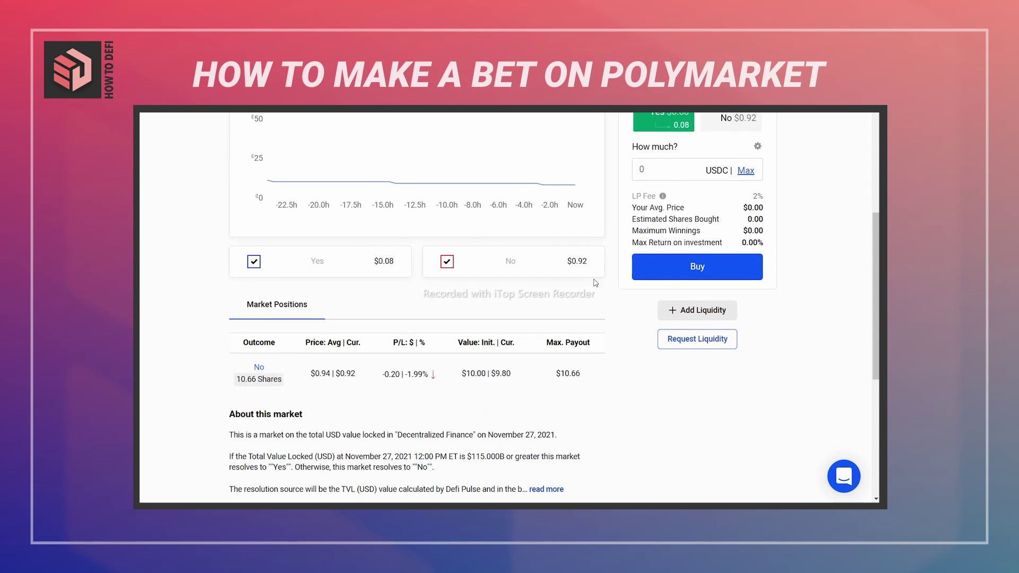
{"action": "scroll", "coordinate": [589, 286], "scroll_direction": "down", "scroll_amount": 3}
{"action": "scroll", "coordinate": [585, 290], "scroll_direction": "up", "scroll_amount": 8}
{"action": "left_click", "coordinate": [739, 134]}
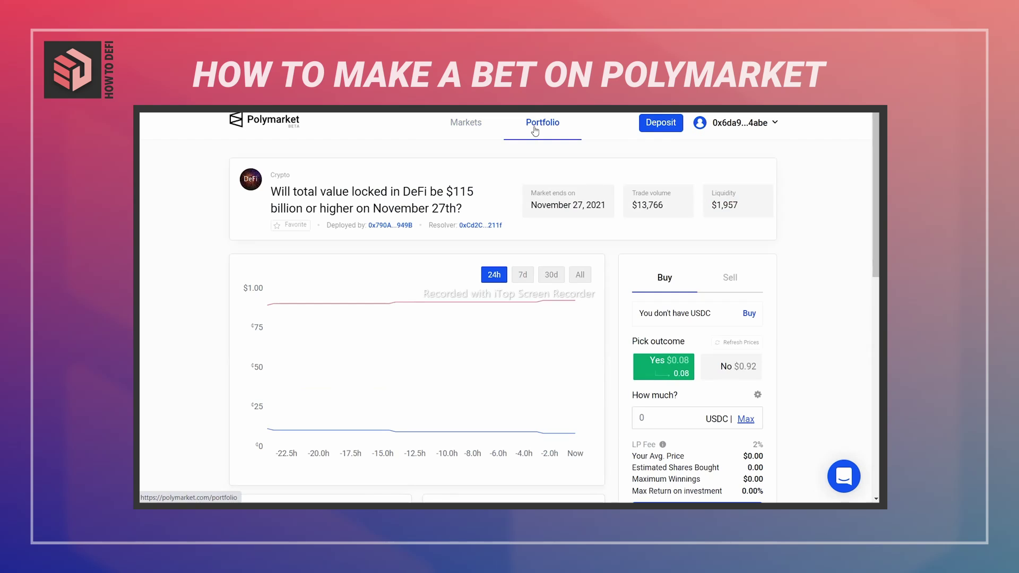
{"action": "left_click", "coordinate": [540, 131]}
{"action": "scroll", "coordinate": [461, 282], "scroll_direction": "down", "scroll_amount": 2}
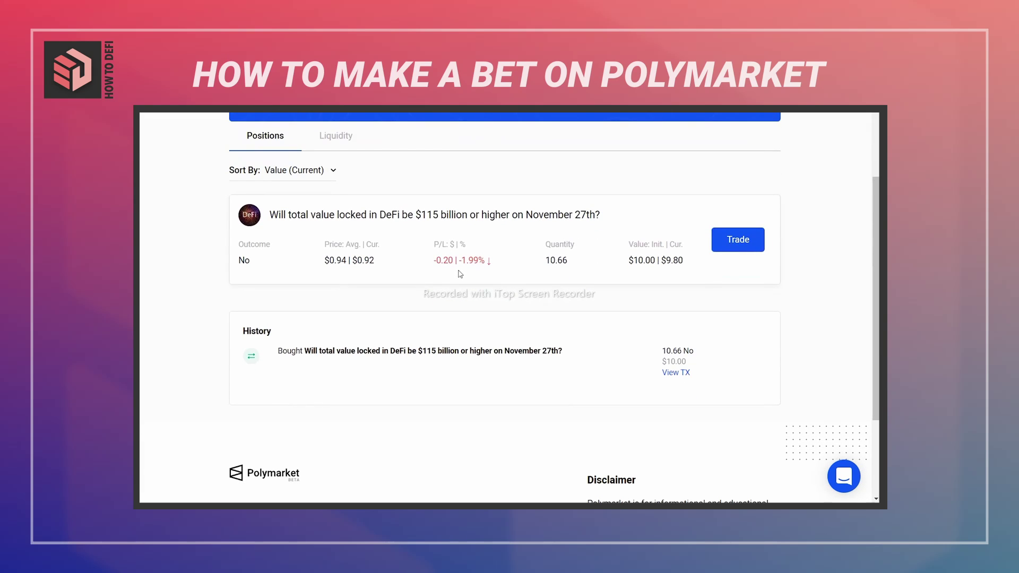